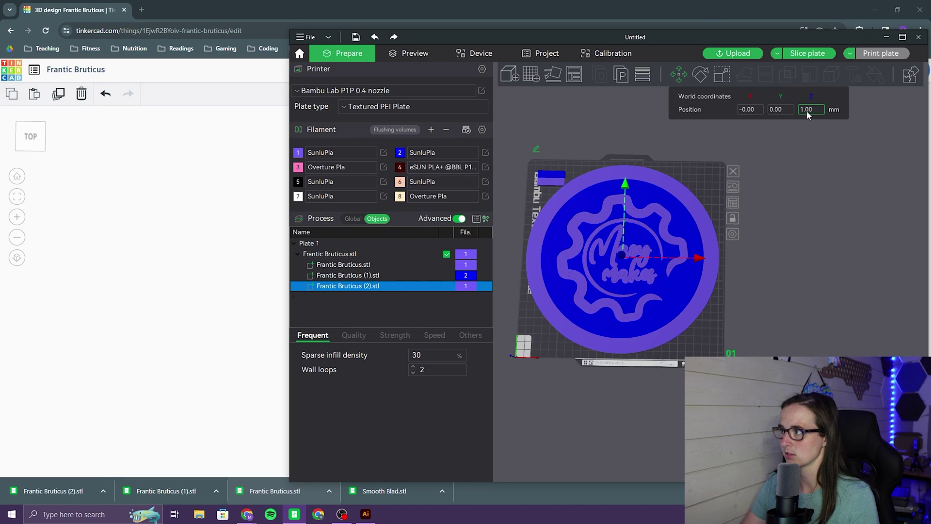
{"action": "left_click", "coordinate": [807, 110]}
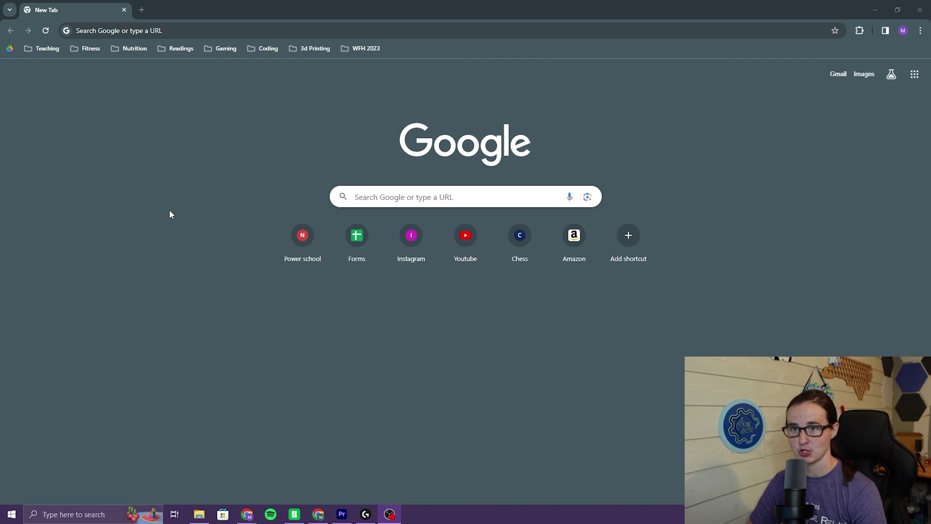
Open the vectorizer.ai website in the browser
{"action": "left_click", "coordinate": [160, 30]}
{"action": "type", "text": "vectorizer.ai"}
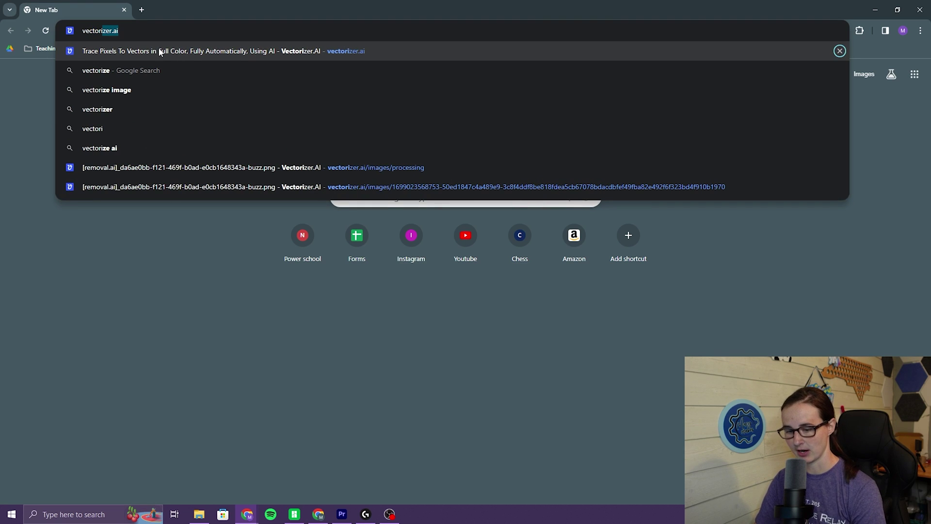
{"action": "left_click", "coordinate": [160, 51]}
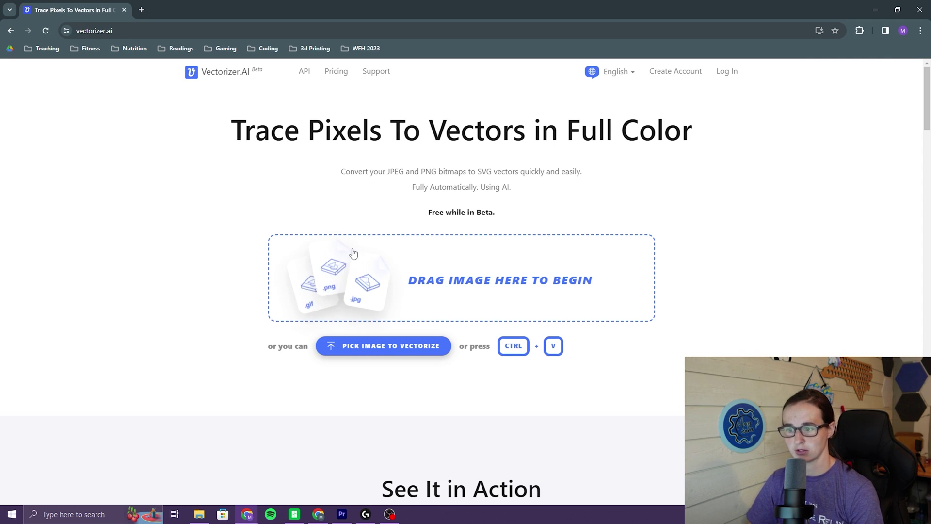
{"action": "left_click", "coordinate": [198, 515]}
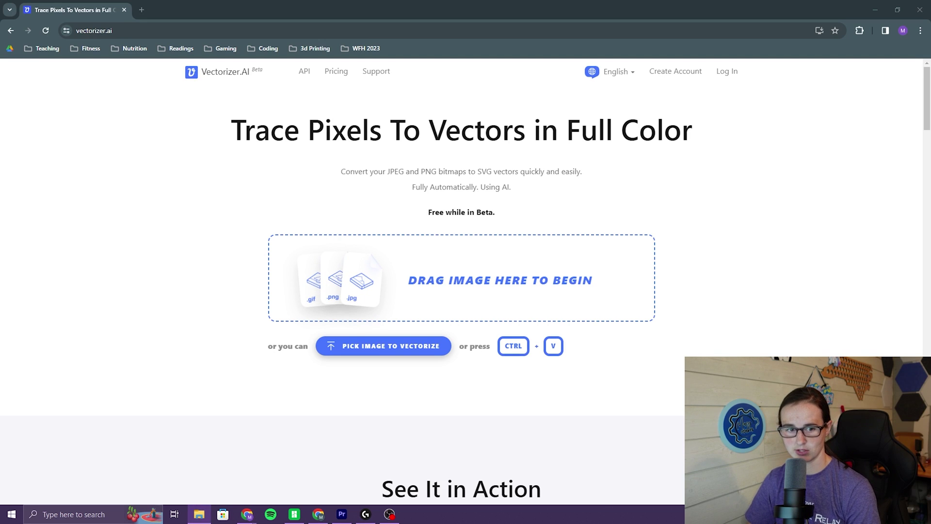
{"action": "left_click_drag", "start_coordinate": [163, 247], "coordinate": [369, 286]}
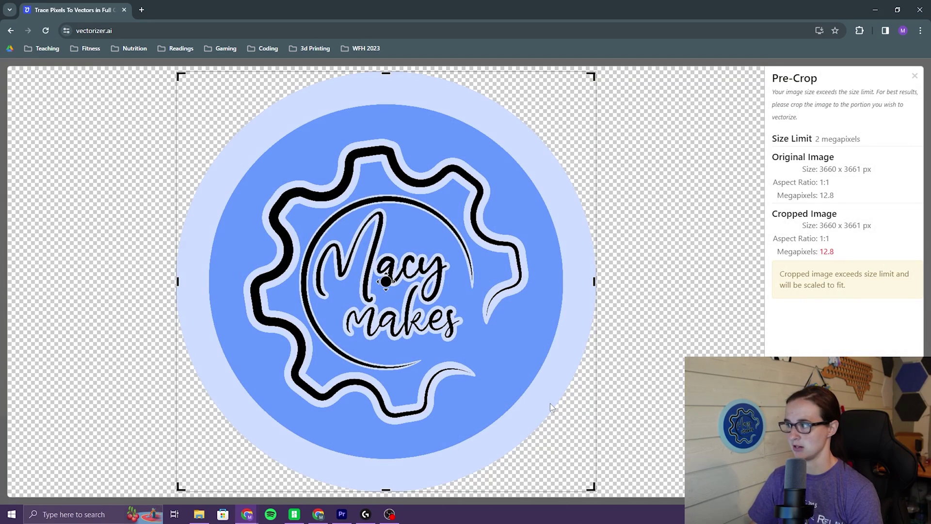
{"action": "key", "text": "Return"}
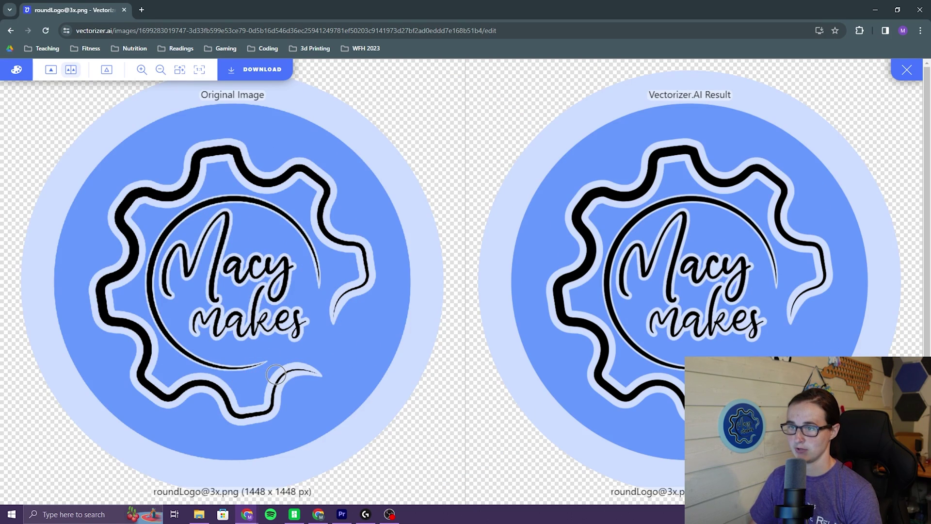
Review the logo's colour palette, download the traced result as an SVG 1.1 file, and minimize the browser
{"action": "left_click", "coordinate": [16, 69]}
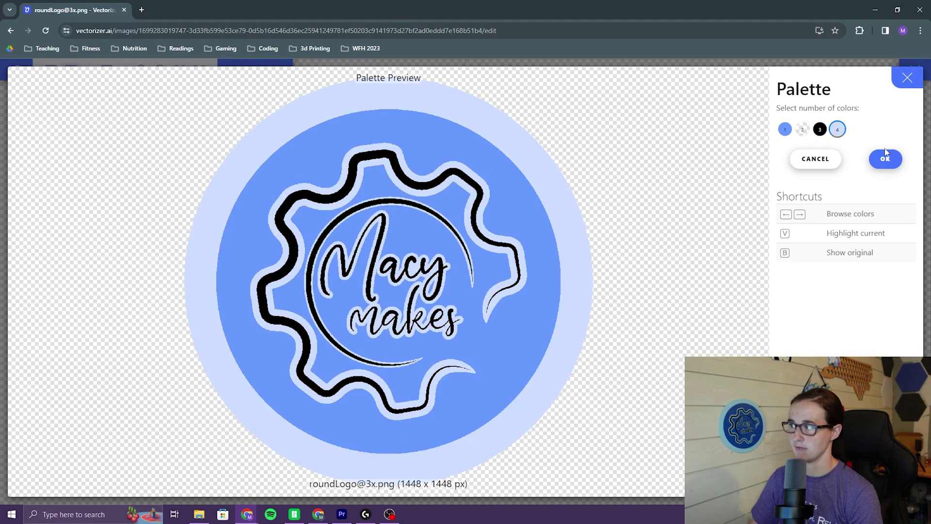
{"action": "left_click", "coordinate": [907, 77]}
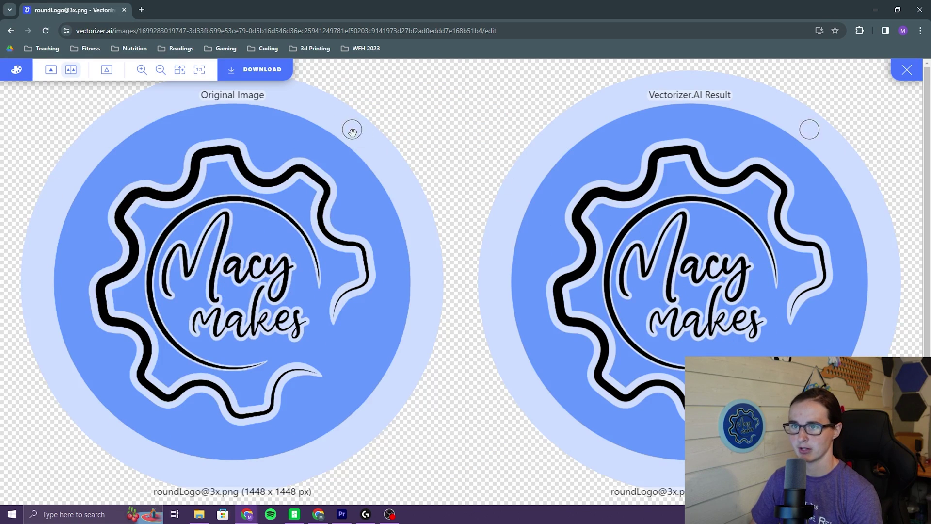
{"action": "left_click", "coordinate": [265, 71]}
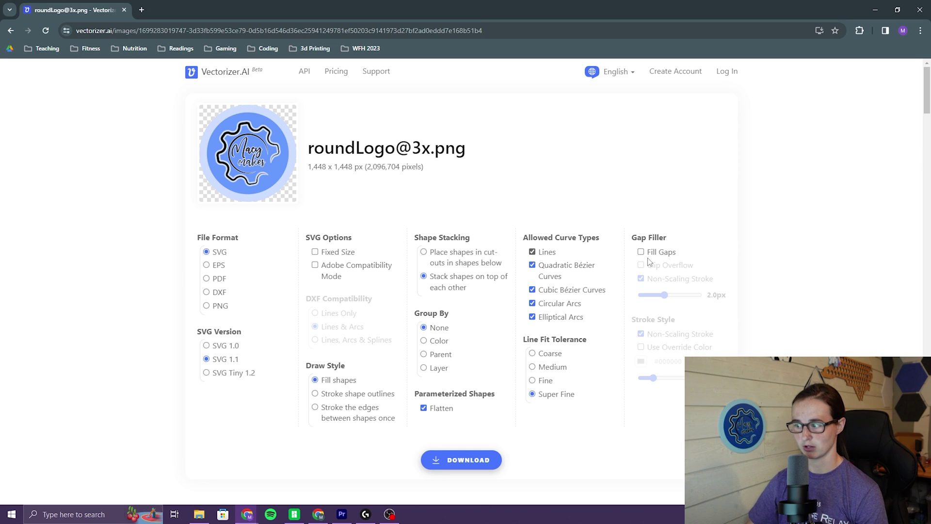
{"action": "left_click", "coordinate": [457, 463]}
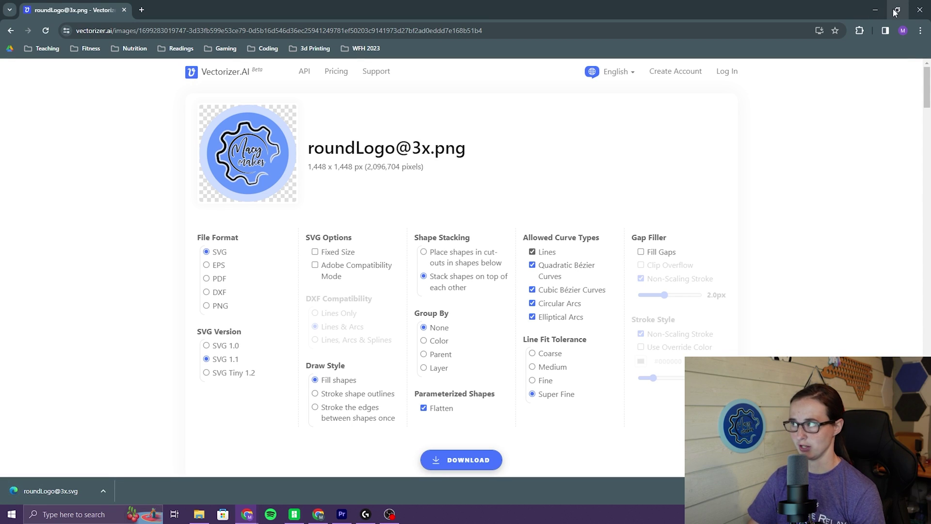
{"action": "left_click", "coordinate": [875, 9]}
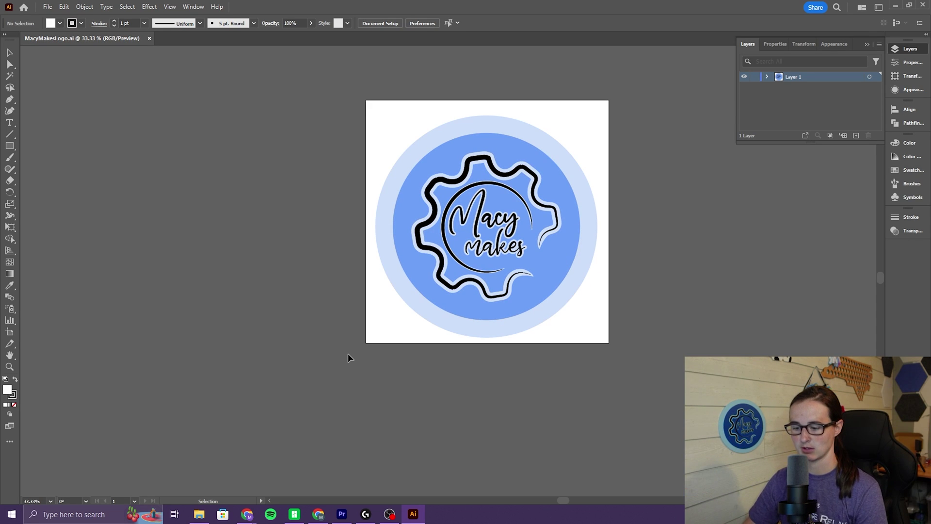
{"action": "left_click", "coordinate": [47, 10]}
{"action": "key", "text": "Escape"}
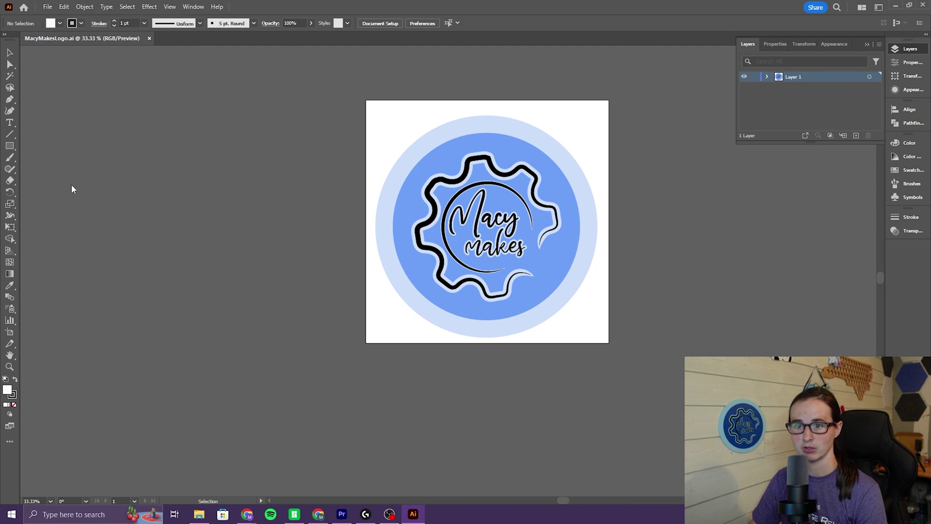
{"action": "key", "text": "ctrl+shift+p"}
{"action": "left_click", "coordinate": [145, 83]}
{"action": "left_click", "coordinate": [381, 307]}
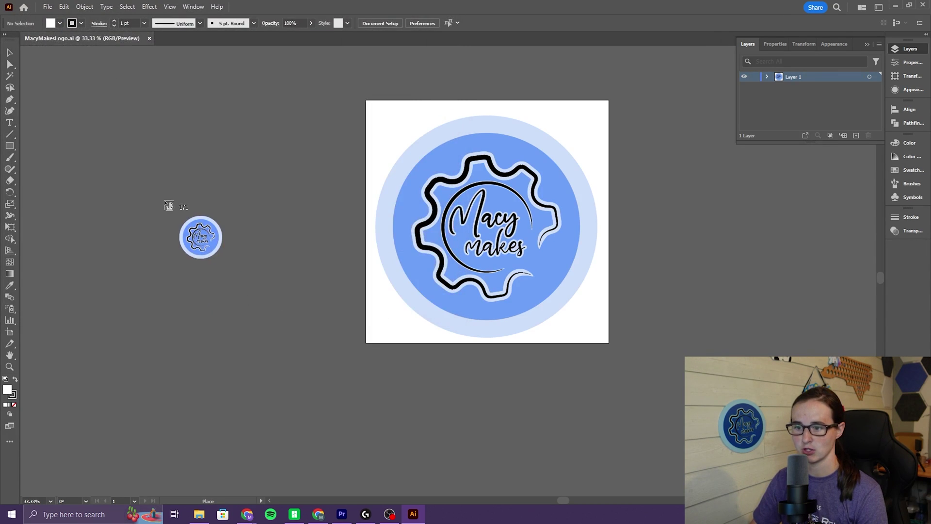
{"action": "left_click", "coordinate": [164, 203]}
{"action": "left_click_drag", "start_coordinate": [347, 327], "coordinate": [270, 237]}
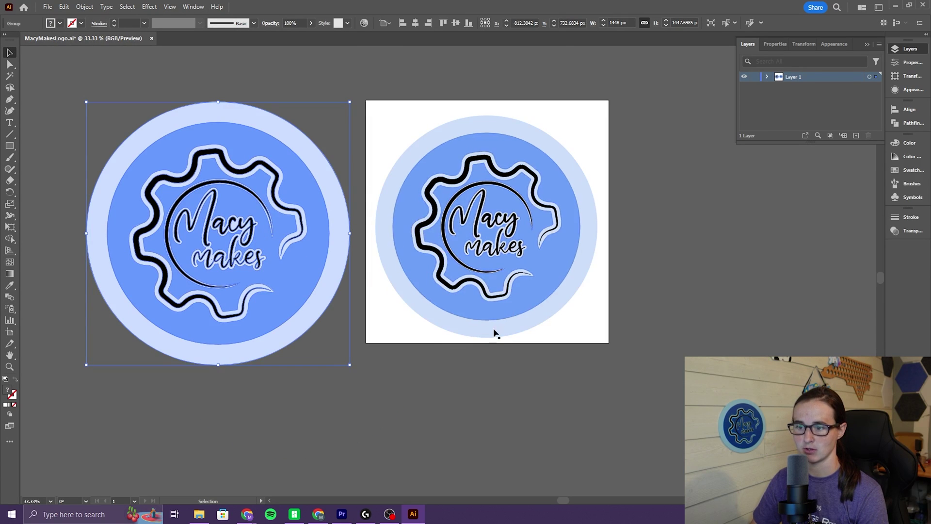
Ungroup the placed logo into separate shapes and clear the selection
{"action": "right_click", "coordinate": [282, 285]}
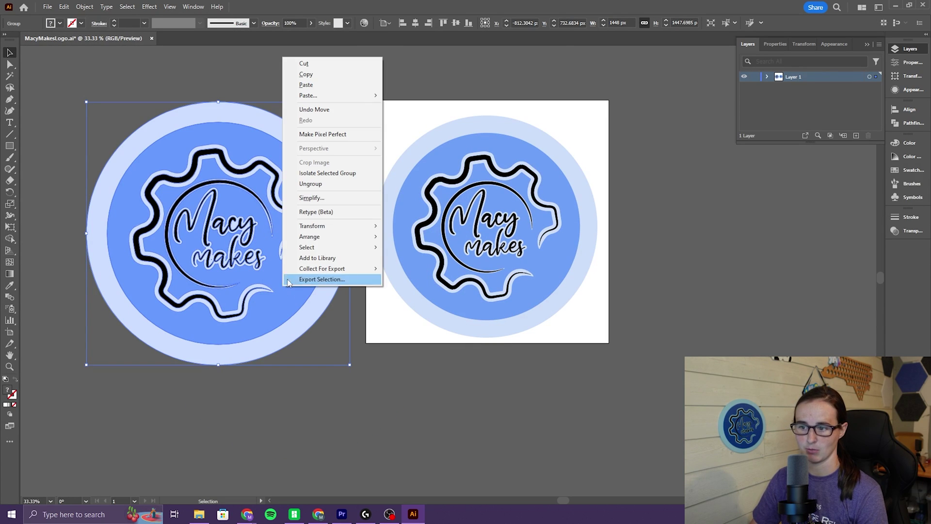
{"action": "left_click", "coordinate": [310, 184]}
{"action": "left_click", "coordinate": [306, 399]}
Try moving a single shape out of the ungrouped logo and undo the move
{"action": "left_click_drag", "start_coordinate": [327, 307], "coordinate": [339, 376]}
{"action": "key", "text": "ctrl+z"}
{"action": "mouse_move", "coordinate": [294, 285]}
{"action": "left_mouse_down"}
{"action": "mouse_move", "coordinate": [318, 378]}
{"action": "mouse_move", "coordinate": [295, 287]}
{"action": "mouse_move", "coordinate": [291, 294]}
{"action": "left_mouse_up"}
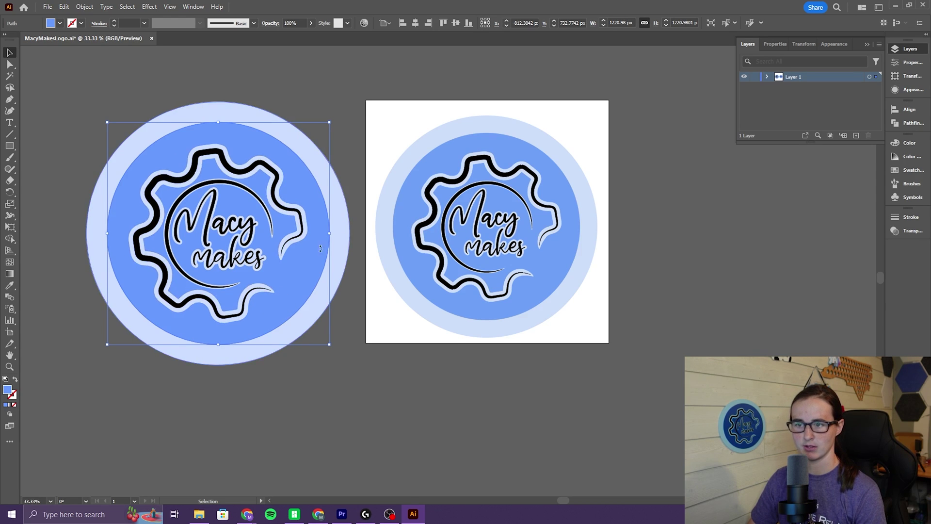
{"action": "left_click", "coordinate": [321, 392]}
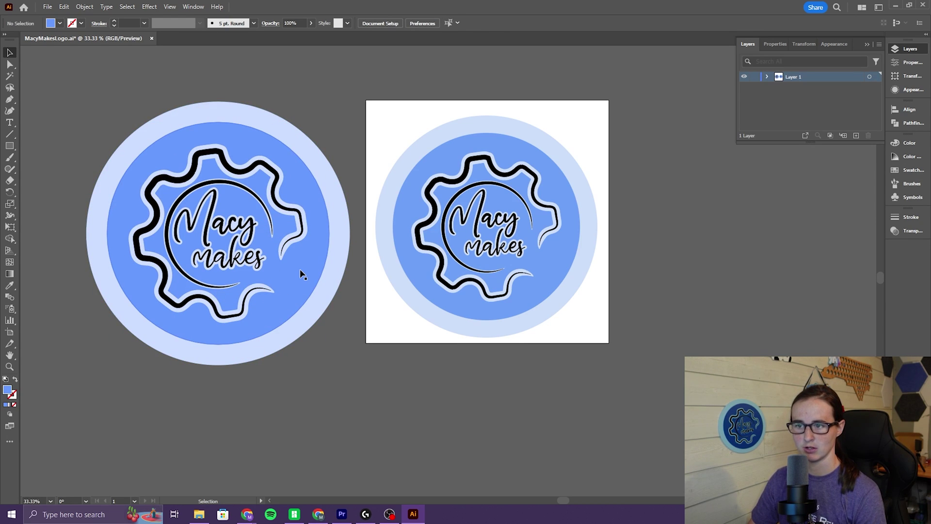
Subtract the light-blue gear, arc and lettering outlines from the placed logo's blue inner circle with Minus Front
{"action": "scroll", "coordinate": [296, 261], "scroll_direction": "up", "scroll_amount": 2, "text": "alt"}
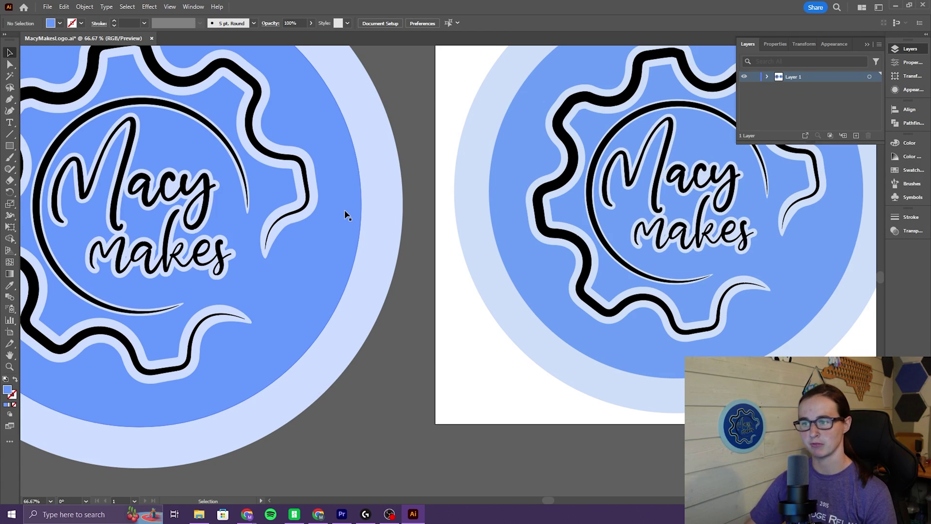
{"action": "scroll", "coordinate": [345, 211], "scroll_direction": "down", "scroll_amount": 3, "text": "alt"}
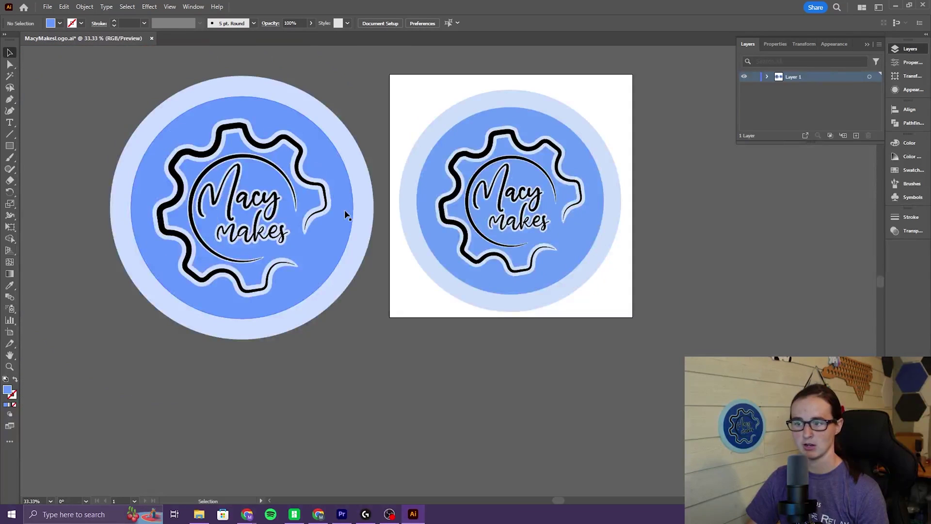
{"action": "scroll", "coordinate": [356, 206], "scroll_direction": "up", "scroll_amount": 3, "text": "alt"}
{"action": "left_click", "coordinate": [301, 197]}
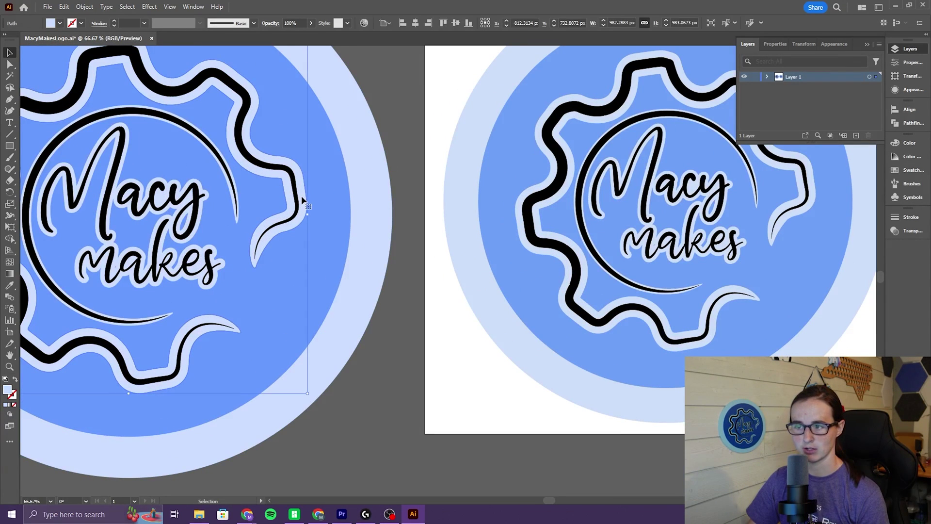
{"action": "scroll", "coordinate": [228, 186], "scroll_direction": "up", "scroll_amount": 2, "text": "alt"}
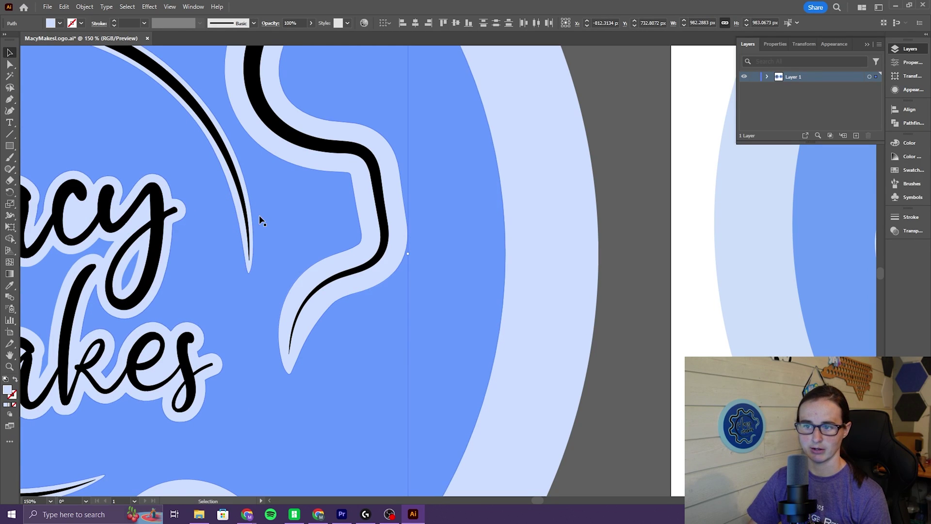
{"action": "scroll", "coordinate": [265, 214], "scroll_direction": "down", "scroll_amount": 3, "text": "alt"}
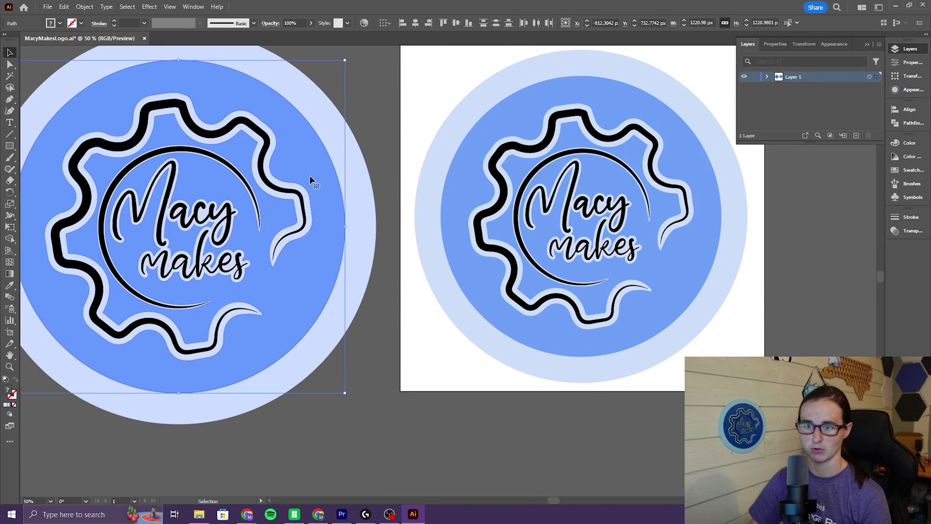
{"action": "left_click", "coordinate": [909, 124]}
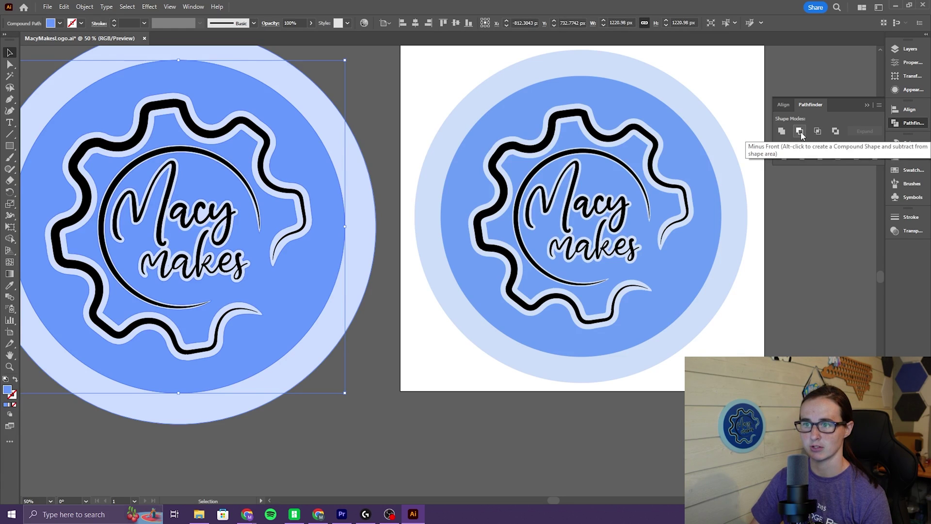
Pull the cut blue circle off the logo to check its cut-outs, and return it to its original position
{"action": "scroll", "coordinate": [361, 252], "scroll_direction": "down", "scroll_amount": 2, "text": "alt"}
{"action": "left_click_drag", "start_coordinate": [354, 289], "coordinate": [517, 416]}
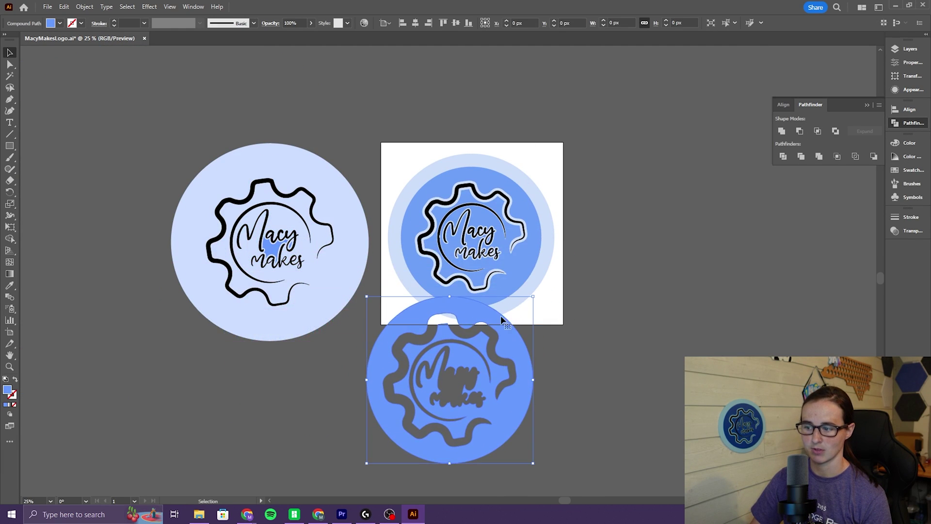
{"action": "left_click_drag", "start_coordinate": [510, 272], "coordinate": [651, 377]}
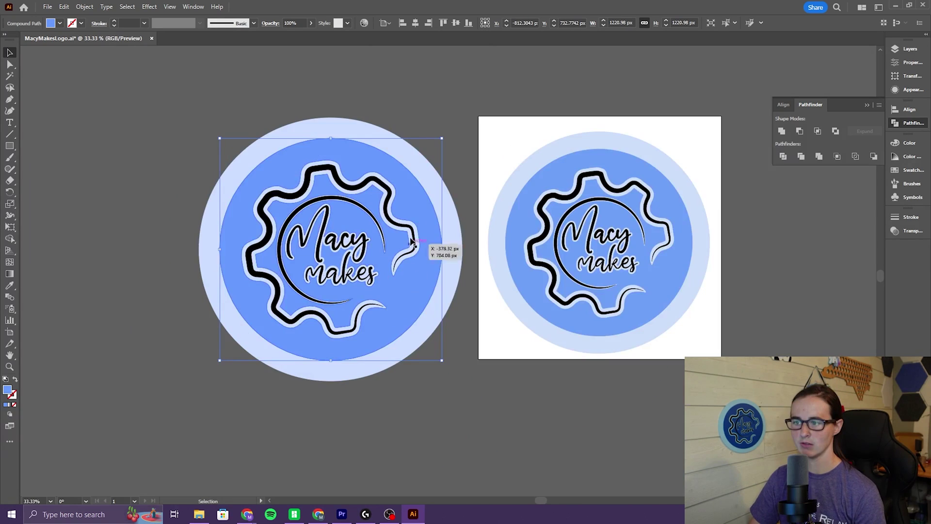
{"action": "scroll", "coordinate": [365, 284], "scroll_direction": "up", "scroll_amount": 4, "text": "alt"}
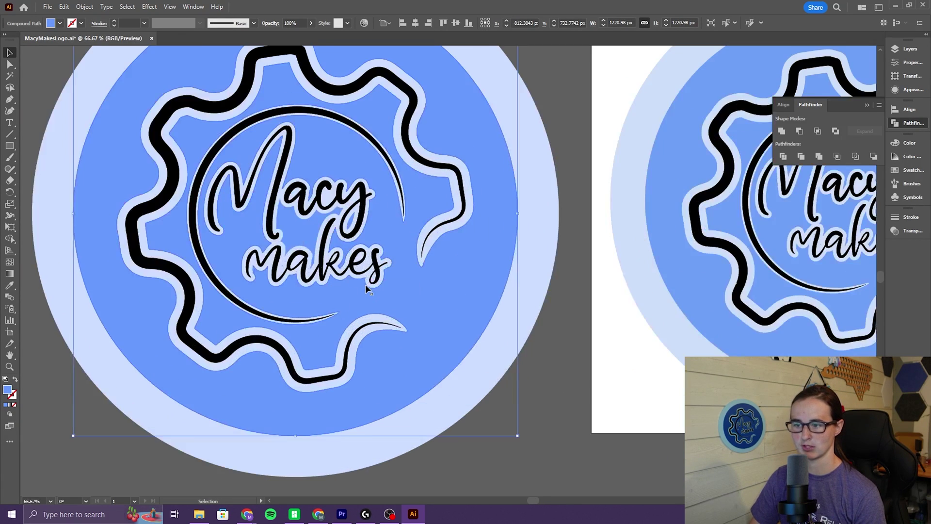
{"action": "scroll", "coordinate": [439, 317], "scroll_direction": "down", "scroll_amount": 5, "text": "alt"}
{"action": "left_click_drag", "start_coordinate": [461, 322], "coordinate": [348, 427]}
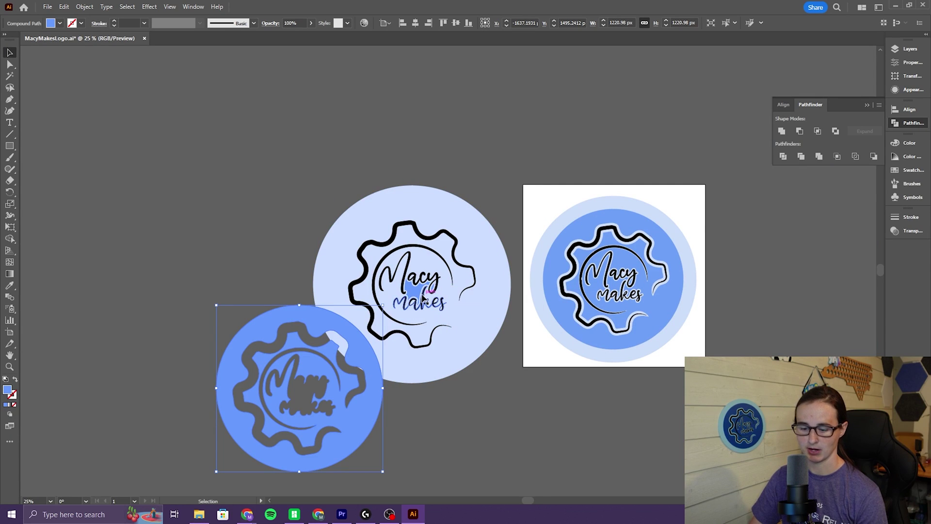
{"action": "left_click_drag", "start_coordinate": [330, 377], "coordinate": [430, 284]}
Group the cut blue circle with the loose blue pieces inside the lettering
{"action": "scroll", "coordinate": [431, 284], "scroll_direction": "up", "scroll_amount": 4, "text": "alt"}
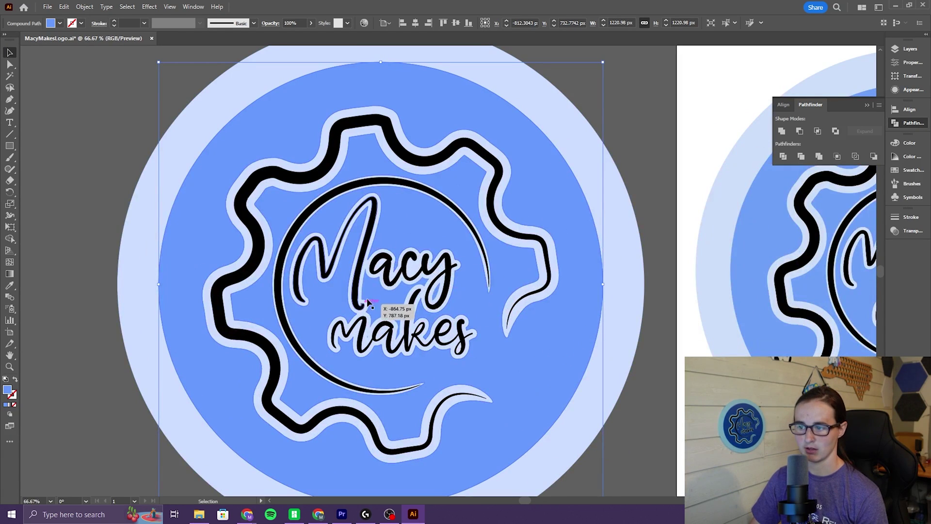
{"action": "left_click", "coordinate": [437, 290], "text": "shift"}
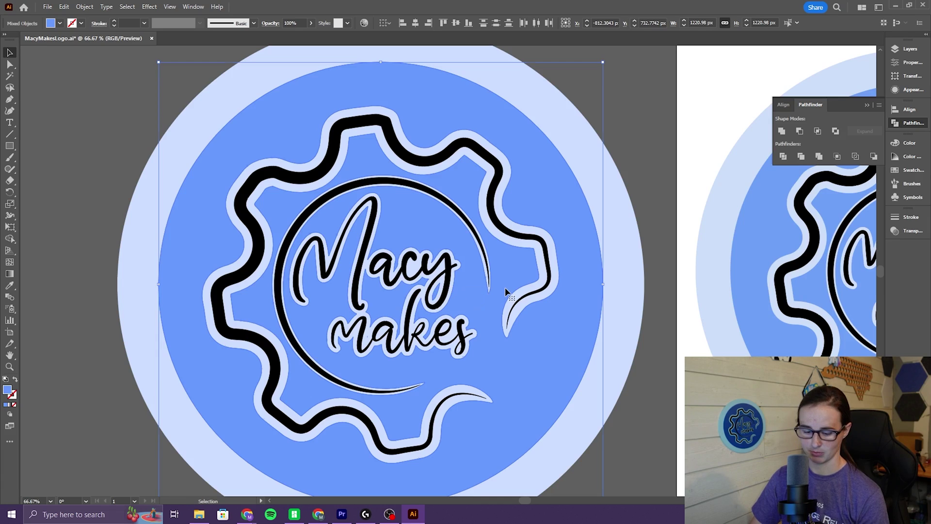
{"action": "key", "text": "ctrl+g"}
Try moving the grouped blue shapes away from the logo and undo the move
{"action": "scroll", "coordinate": [444, 261], "scroll_direction": "down", "scroll_amount": 3, "text": "alt"}
{"action": "left_click_drag", "start_coordinate": [444, 261], "coordinate": [241, 388]}
{"action": "key", "text": "ctrl+z"}
Move the grouped blue shapes off the light-blue outer circle to the empty area left of the logo
{"action": "left_click", "coordinate": [458, 353]}
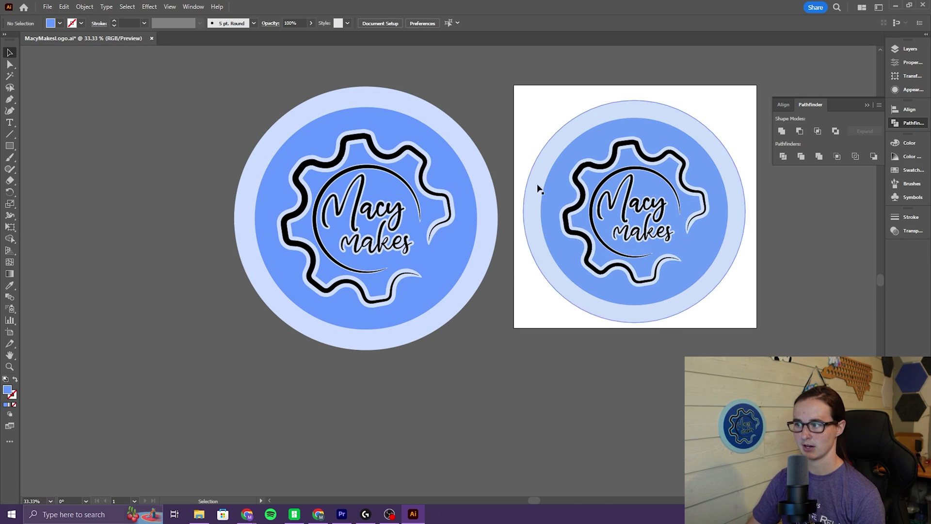
{"action": "left_click", "coordinate": [492, 238]}
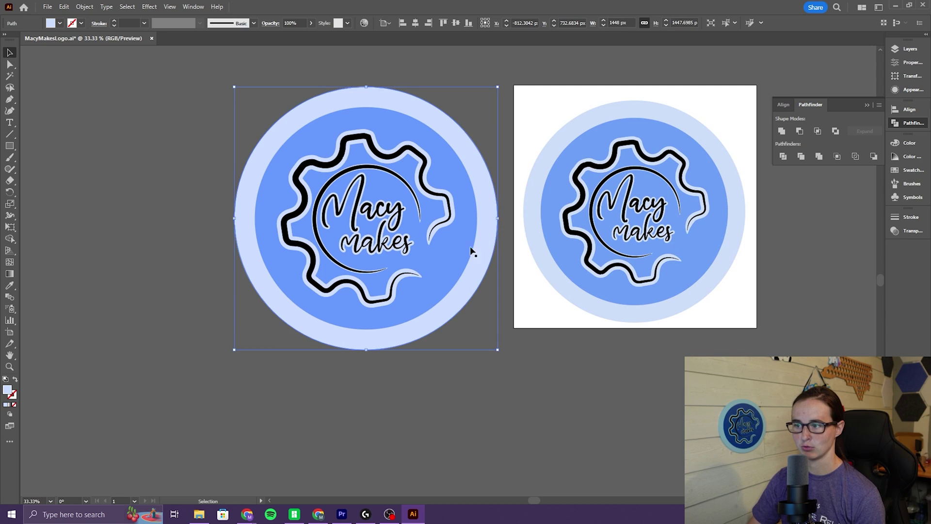
{"action": "left_click_drag", "start_coordinate": [471, 250], "coordinate": [209, 302]}
Select the black gear, arc and lettering on the light-blue circle and group them
{"action": "left_click", "coordinate": [356, 269]}
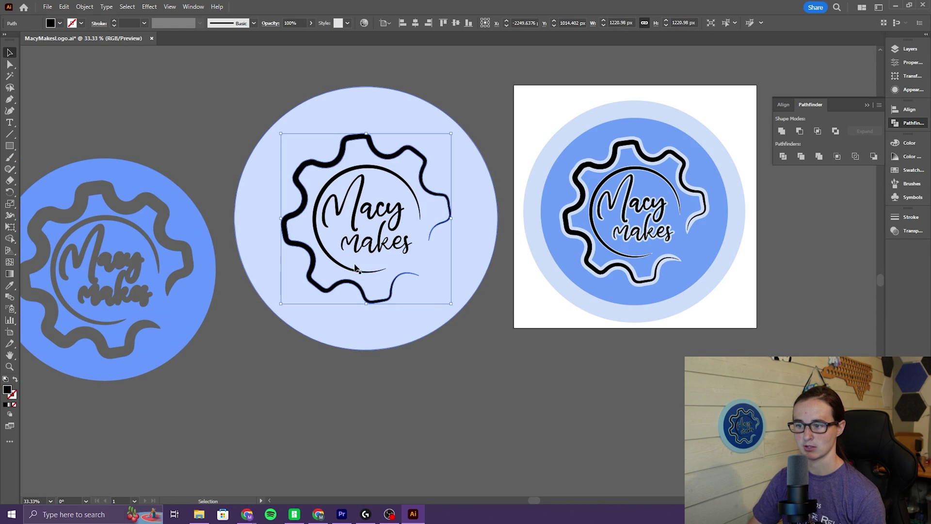
{"action": "left_click", "coordinate": [357, 252], "text": "shift"}
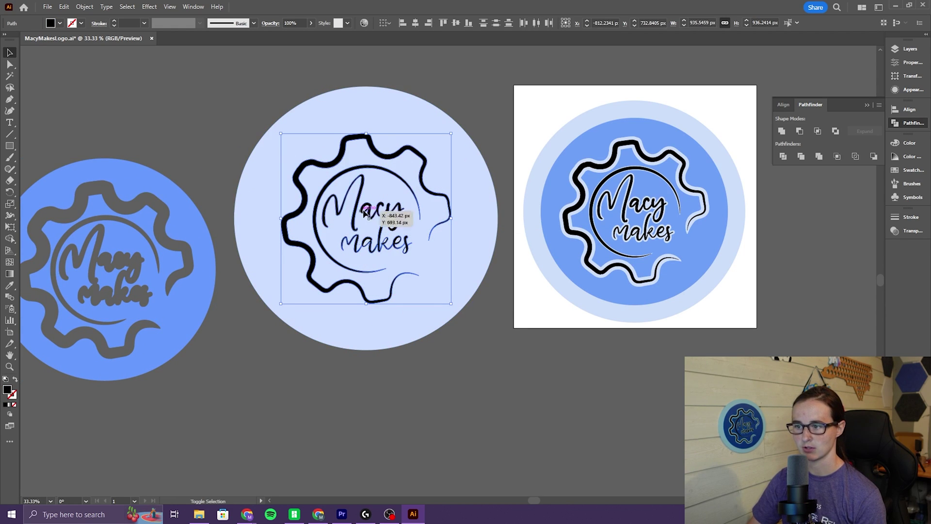
{"action": "key", "text": "ctrl+g"}
{"action": "scroll", "coordinate": [456, 272], "scroll_direction": "down", "scroll_amount": 2, "text": "alt"}
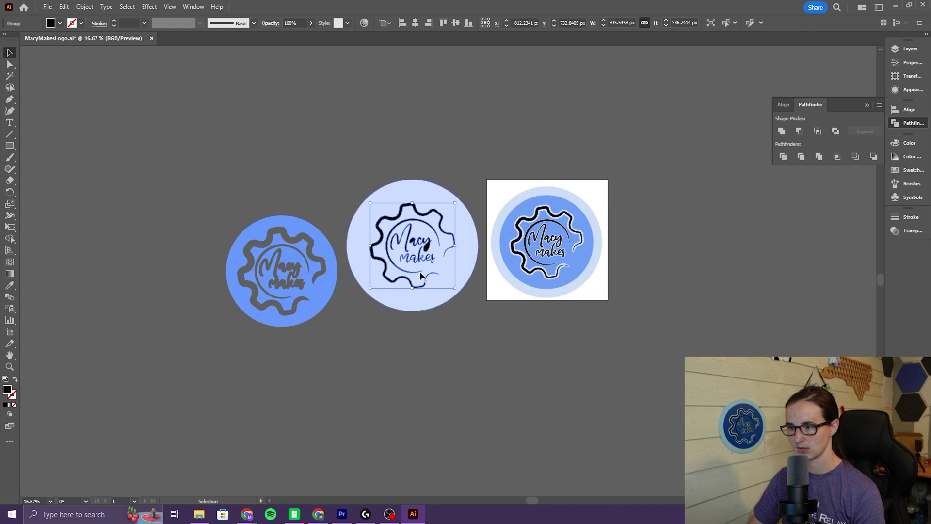
Delete the light-blue pieces inside the letters of the logo's upper word
{"action": "scroll", "coordinate": [423, 279], "scroll_direction": "up", "scroll_amount": 4, "text": "alt"}
{"action": "scroll", "coordinate": [430, 266], "scroll_direction": "up", "scroll_amount": 1, "text": "alt"}
{"action": "left_click", "coordinate": [427, 194]}
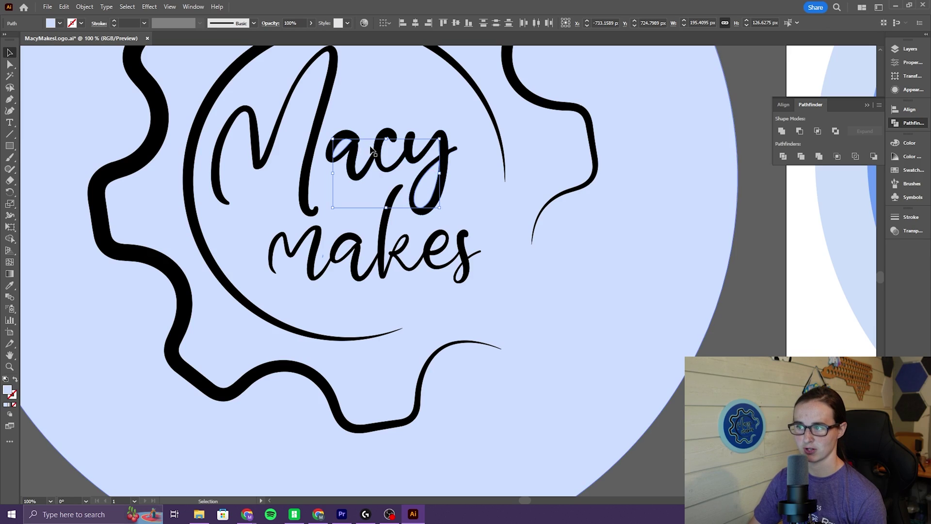
{"action": "left_click_drag", "start_coordinate": [409, 247], "coordinate": [466, 267]}
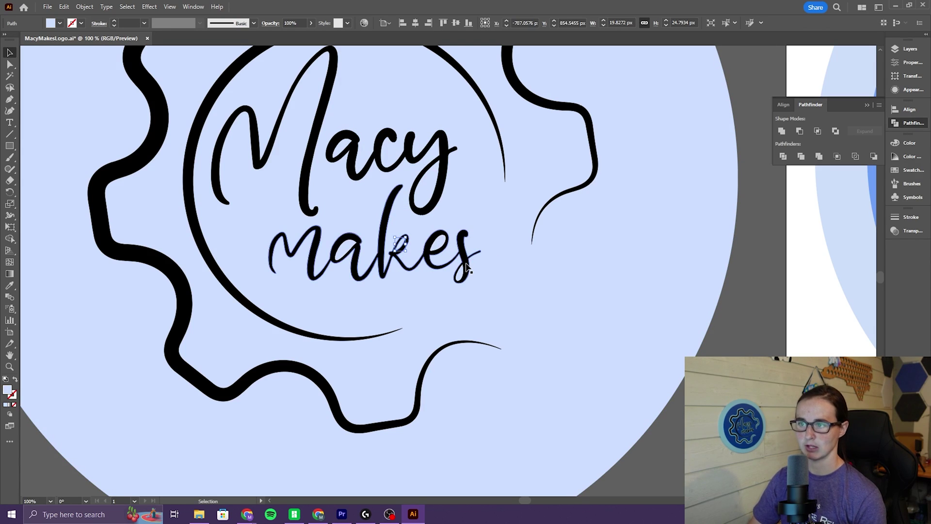
{"action": "scroll", "coordinate": [328, 176], "scroll_direction": "up", "scroll_amount": 1, "text": "alt"}
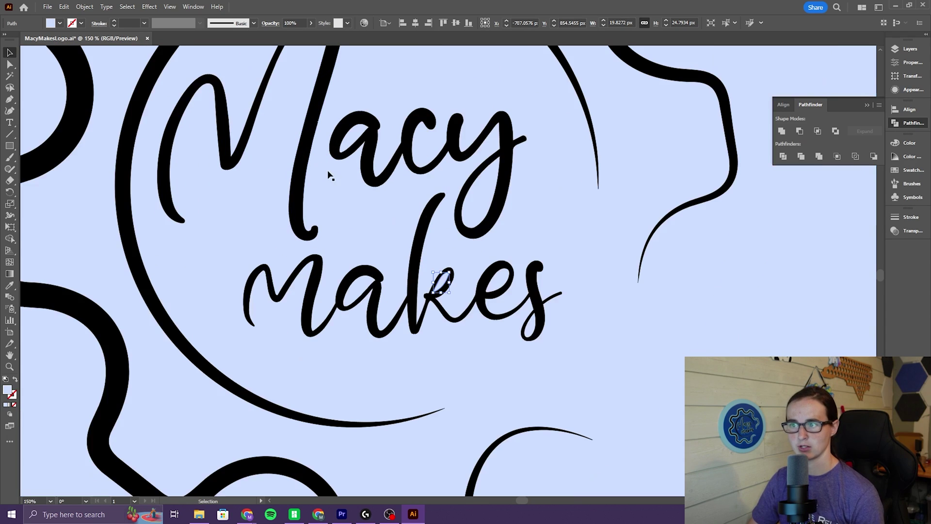
{"action": "left_click", "coordinate": [353, 140]}
{"action": "left_click", "coordinate": [490, 201], "text": "shift"}
{"action": "key", "text": "Delete"}
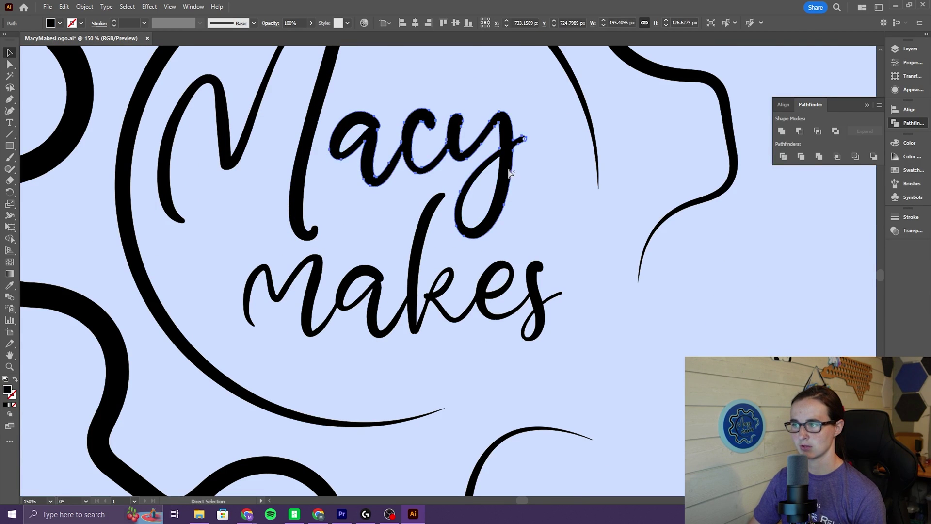
Delete the light-blue pieces inside the letters a, k, e and s of the word "makes"
{"action": "mouse_move", "coordinate": [527, 150]}
{"action": "left_mouse_down"}
{"action": "mouse_move", "coordinate": [556, 150]}
{"action": "mouse_move", "coordinate": [529, 140]}
{"action": "mouse_move", "coordinate": [526, 148]}
{"action": "left_mouse_up"}
{"action": "left_click", "coordinate": [358, 290]}
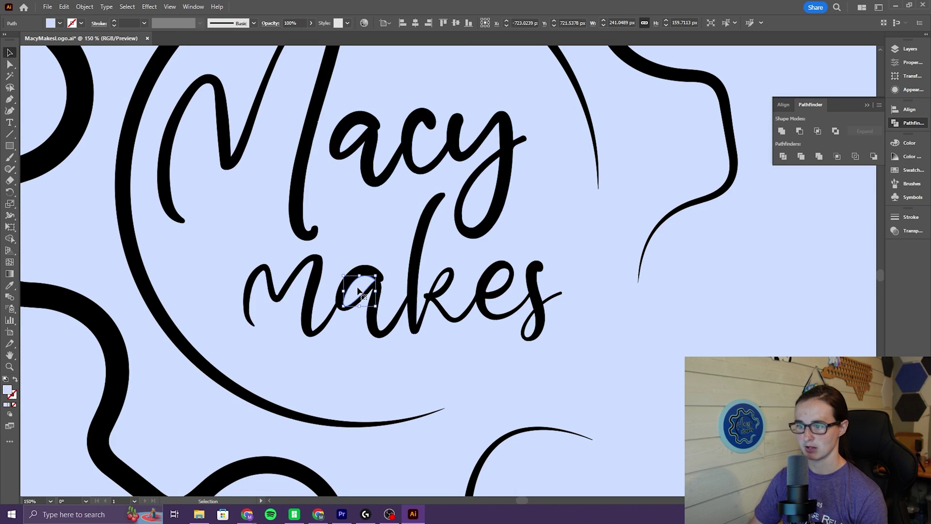
{"action": "left_click", "coordinate": [447, 282], "text": "shift"}
{"action": "left_click", "coordinate": [496, 280], "text": "shift"}
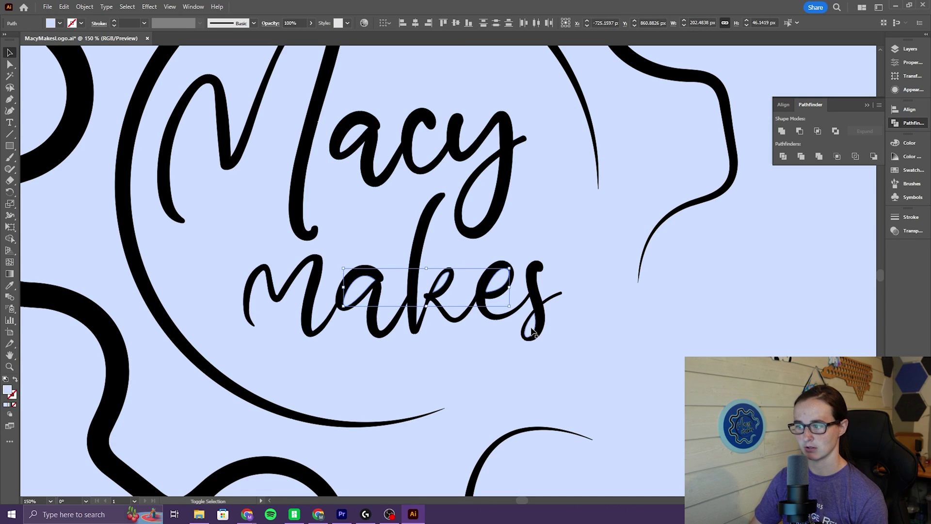
{"action": "left_click", "coordinate": [540, 324], "text": "shift"}
{"action": "left_click", "coordinate": [543, 315], "text": "shift"}
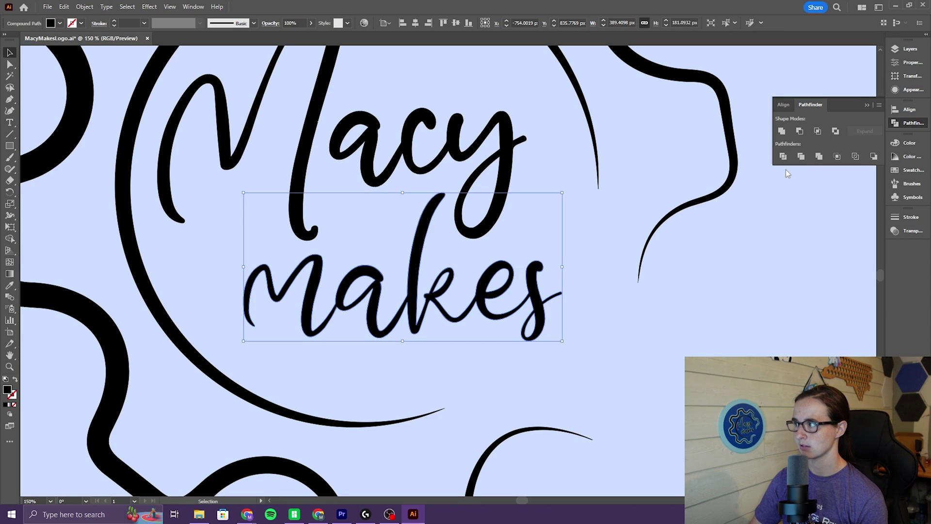
{"action": "left_click", "coordinate": [605, 362]}
{"action": "scroll", "coordinate": [597, 359], "scroll_direction": "down", "scroll_amount": 3, "text": "alt"}
{"action": "left_click_drag", "start_coordinate": [592, 354], "coordinate": [572, 316]}
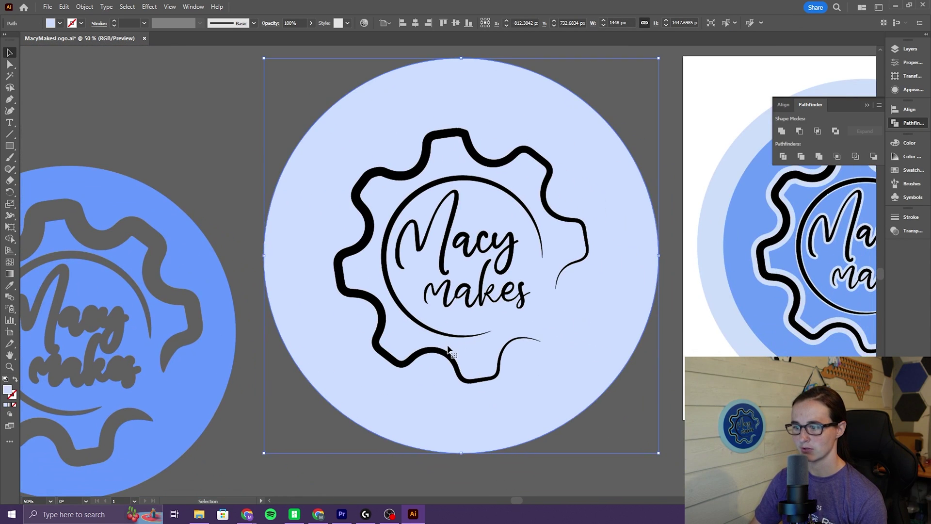
Group the black gear, arc and lettering again and move the group below the light-blue circle
{"action": "left_click", "coordinate": [395, 360]}
{"action": "left_click", "coordinate": [444, 305], "text": "shift"}
{"action": "key", "text": "ctrl+g"}
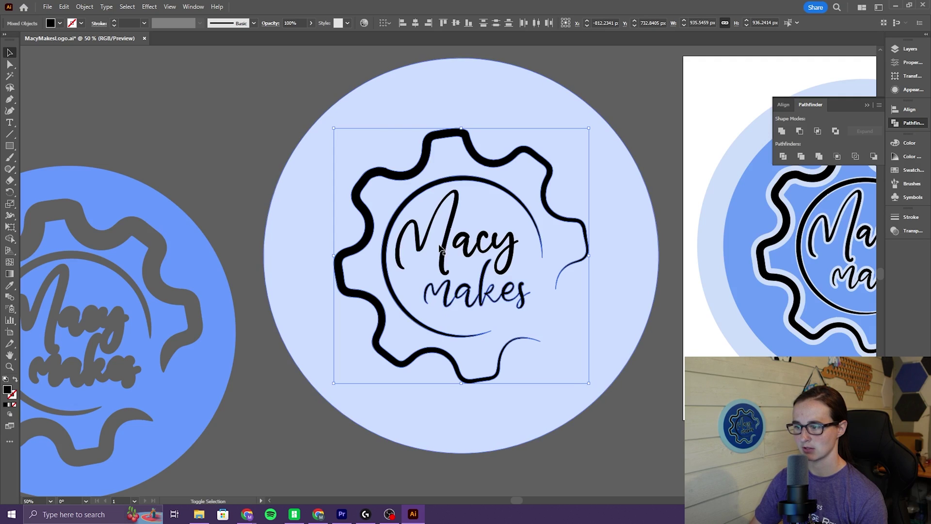
{"action": "scroll", "coordinate": [478, 286], "scroll_direction": "down", "scroll_amount": 2, "text": "alt"}
{"action": "left_click_drag", "start_coordinate": [477, 285], "coordinate": [457, 444]}
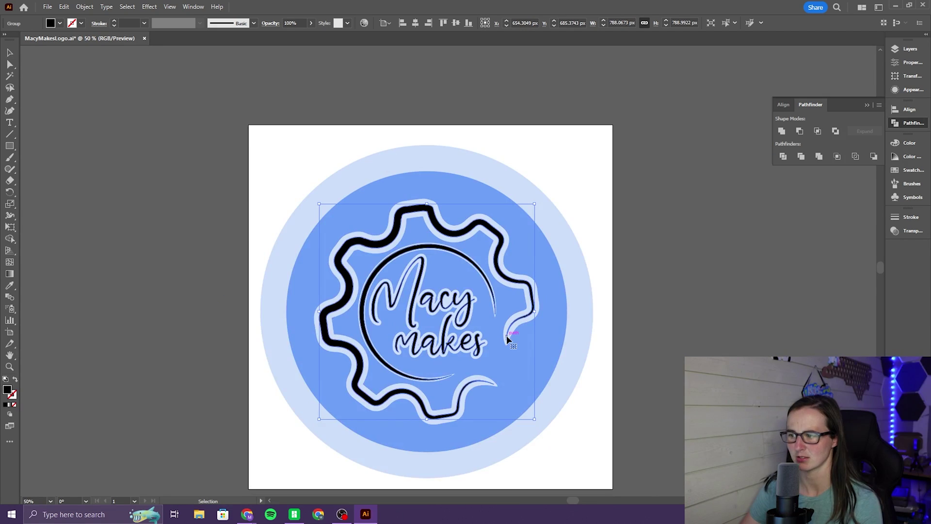
{"action": "scroll", "coordinate": [506, 335], "scroll_direction": "up", "scroll_amount": 2, "text": "alt"}
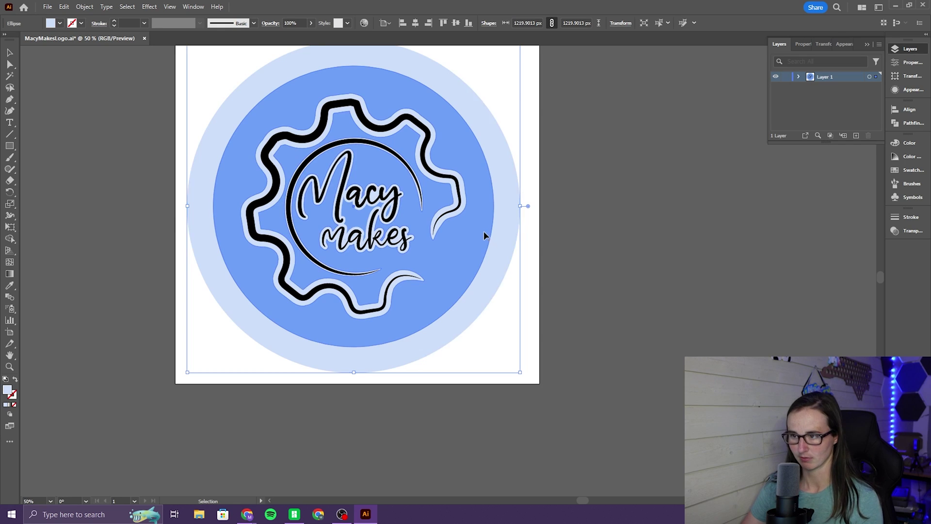
{"action": "left_click_drag", "start_coordinate": [484, 231], "coordinate": [463, 212]}
{"action": "left_click", "coordinate": [463, 212]}
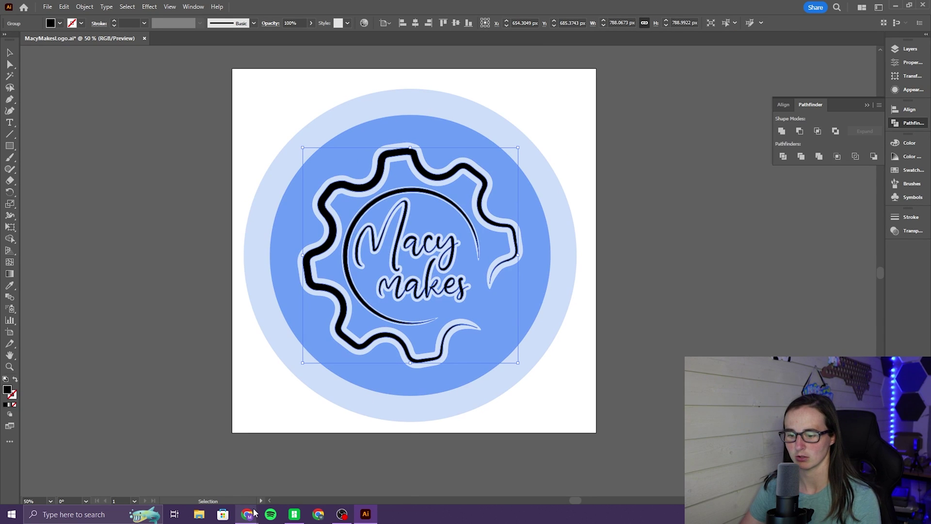
{"action": "mouse_move", "coordinate": [254, 512]}
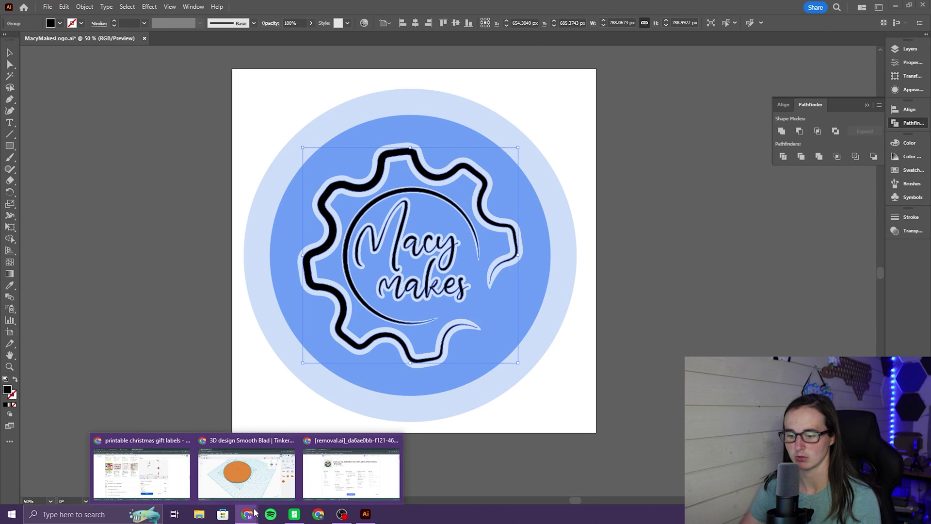
{"action": "left_click", "coordinate": [266, 462]}
{"action": "left_click", "coordinate": [200, 339]}
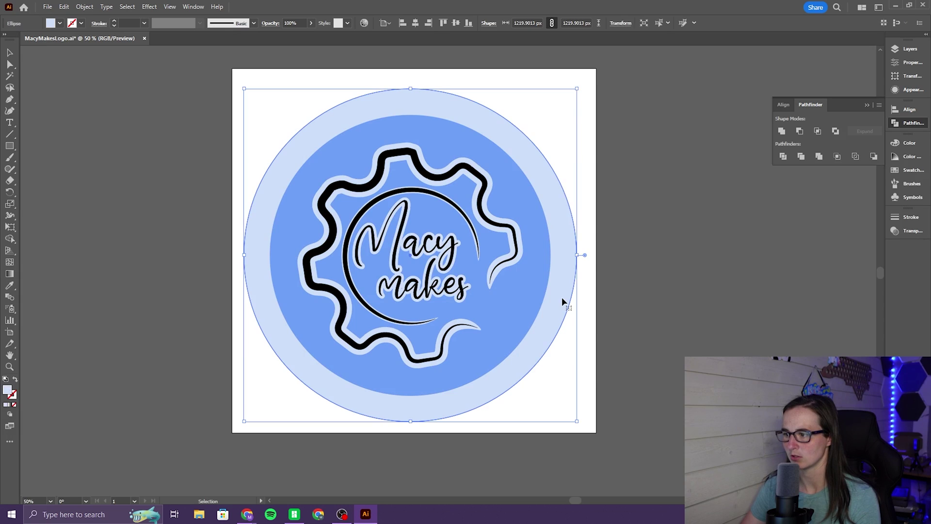
Export the outer light-blue circle as an SVG asset named logoBack
{"action": "right_click", "coordinate": [562, 297]}
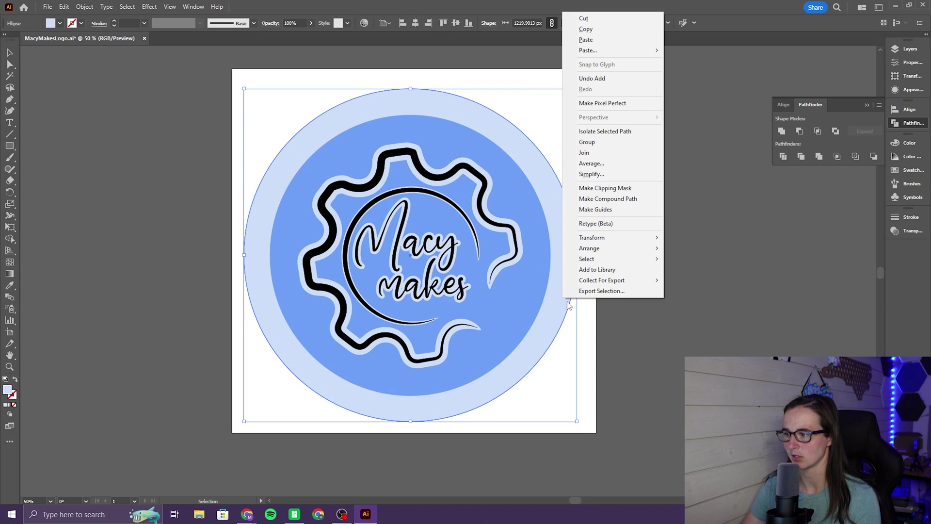
{"action": "left_click", "coordinate": [598, 295]}
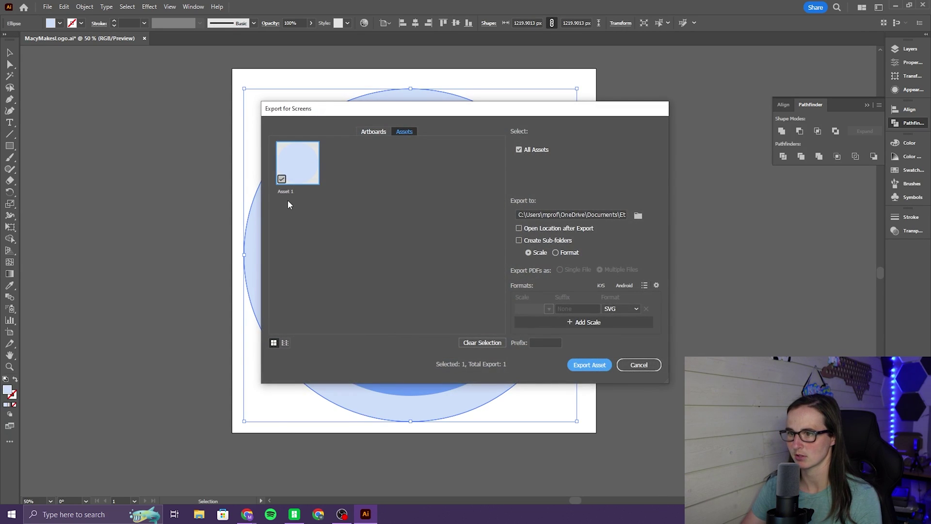
{"action": "double_click", "coordinate": [286, 192]}
{"action": "type", "text": "logoBack"}
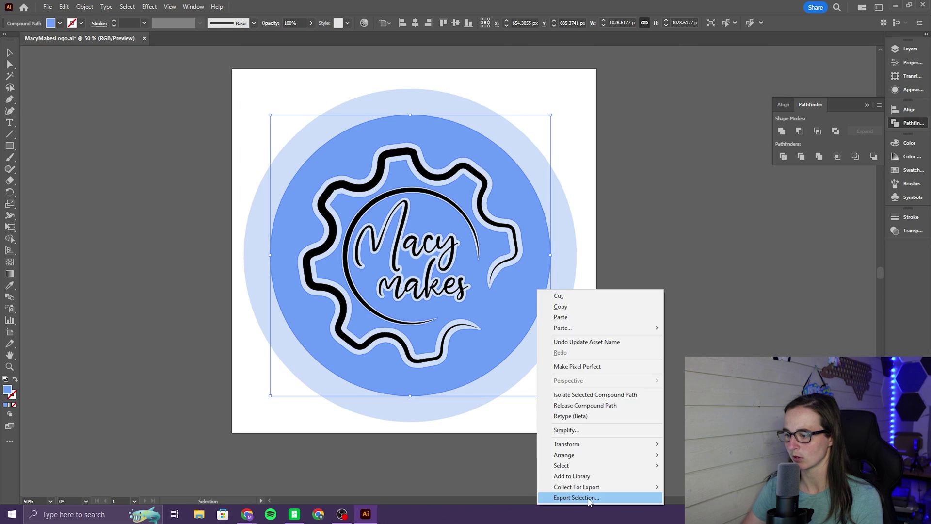
Export the blue cut-out circle as SVG asset logoBlue and the black gear and lettering group as logoBlack
{"action": "left_click", "coordinate": [596, 496]}
{"action": "double_click", "coordinate": [348, 192]}
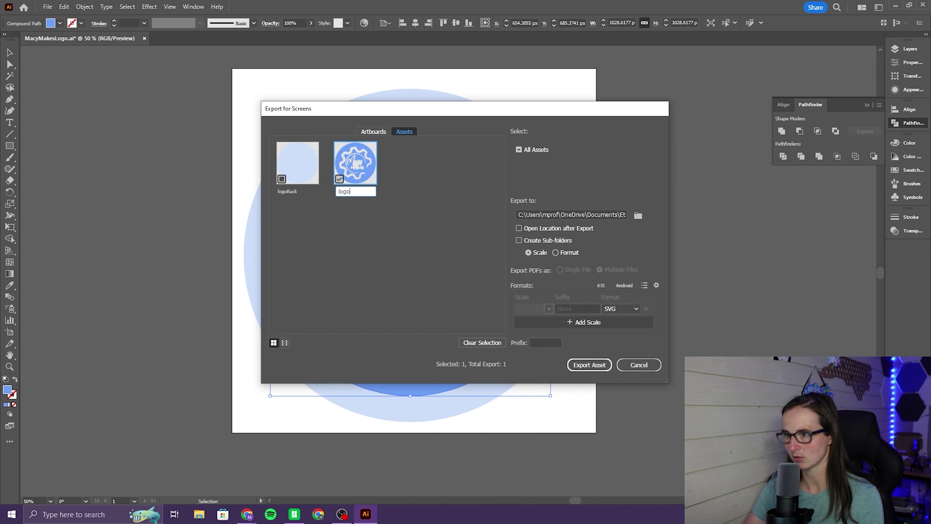
{"action": "right_click", "coordinate": [426, 250]}
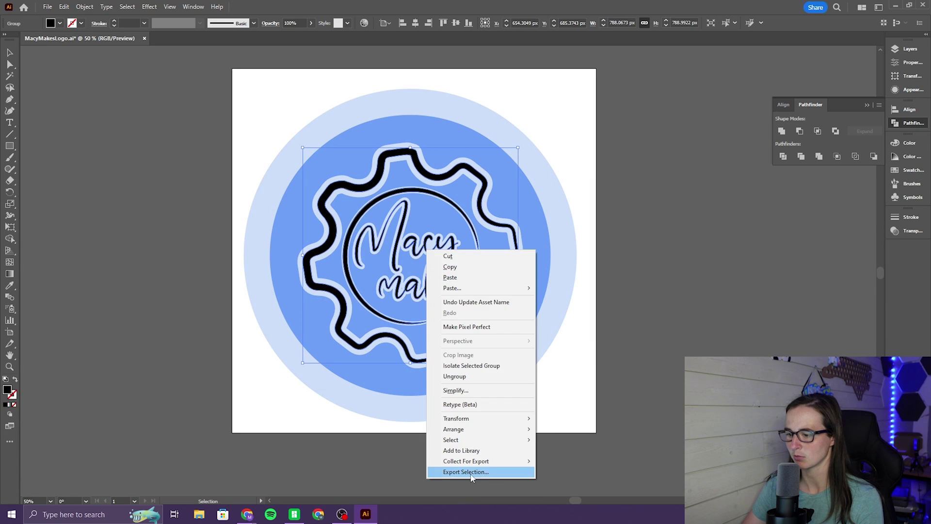
{"action": "left_click", "coordinate": [476, 472]}
{"action": "double_click", "coordinate": [405, 191]}
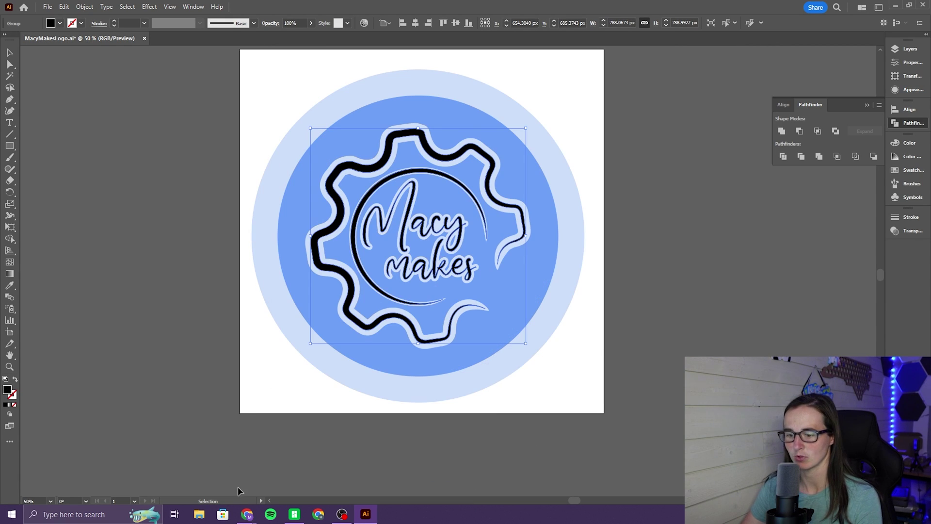
Switch to the Tinkercad design and import logoBack.svg at 20% scale, centred on the artboard
{"action": "mouse_move", "coordinate": [253, 518]}
{"action": "left_click", "coordinate": [250, 471]}
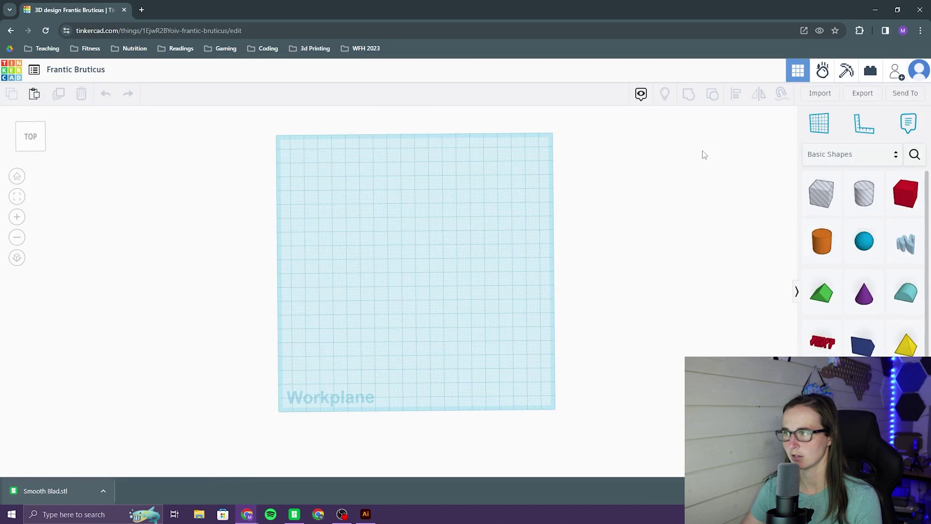
{"action": "left_click", "coordinate": [819, 92]}
{"action": "left_click", "coordinate": [460, 268]}
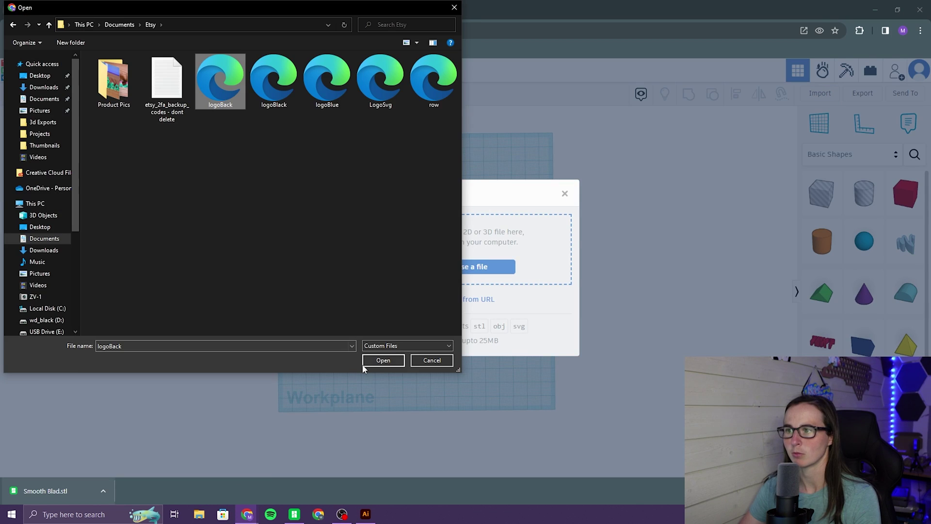
{"action": "left_click", "coordinate": [381, 360]}
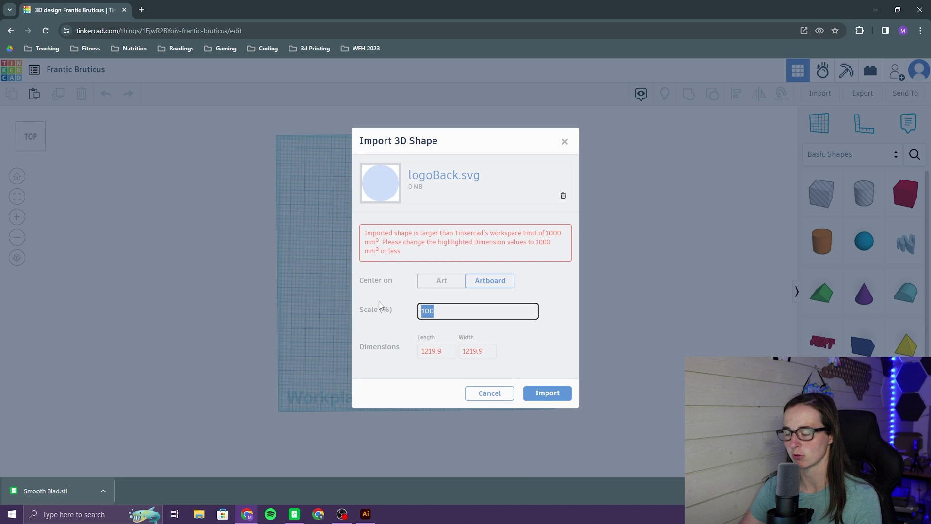
{"action": "type", "text": "80"}
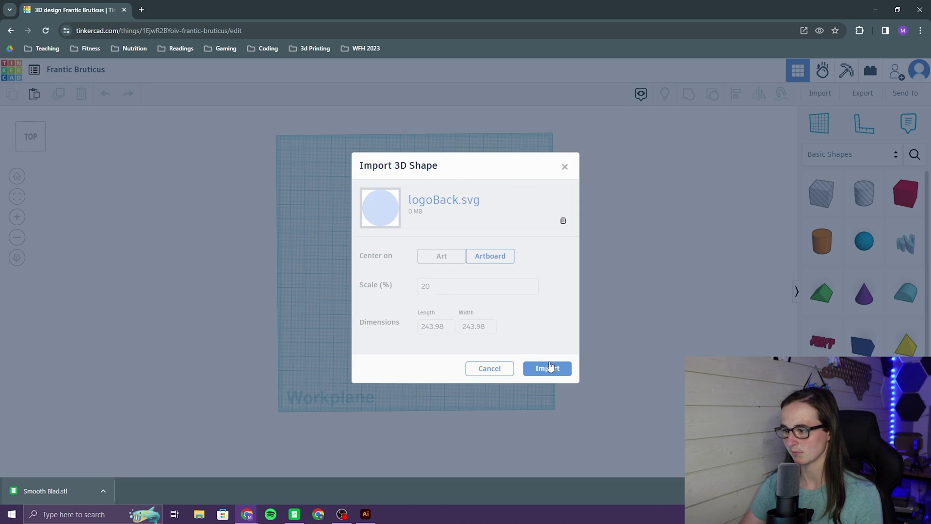
{"action": "left_click", "coordinate": [546, 368]}
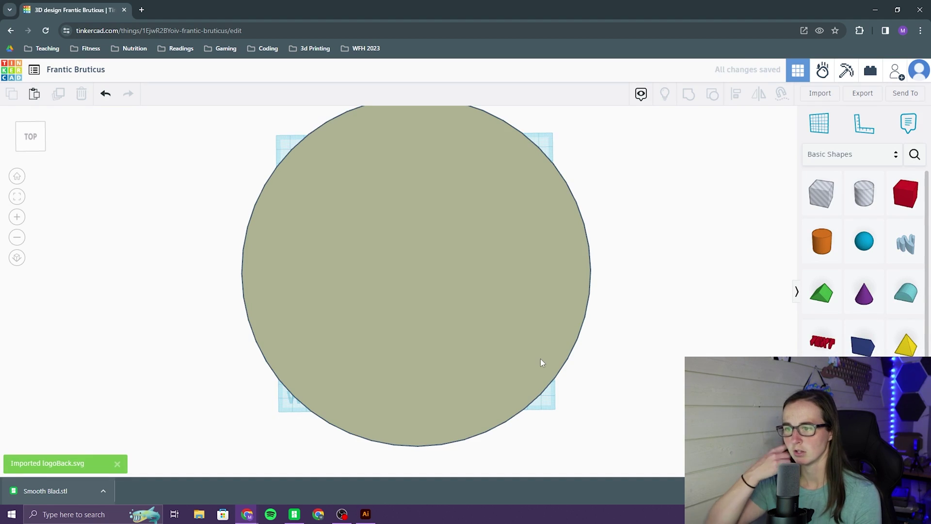
Set the imported backing circle's height to 4 mm and give it the pale turquoise preset colour
{"action": "scroll", "coordinate": [541, 358], "scroll_direction": "down", "scroll_amount": 3}
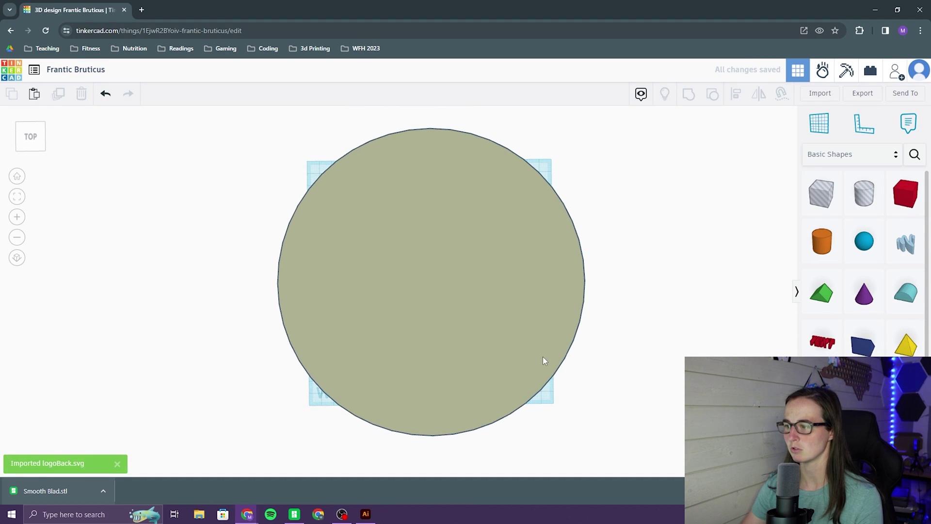
{"action": "left_click", "coordinate": [469, 283]}
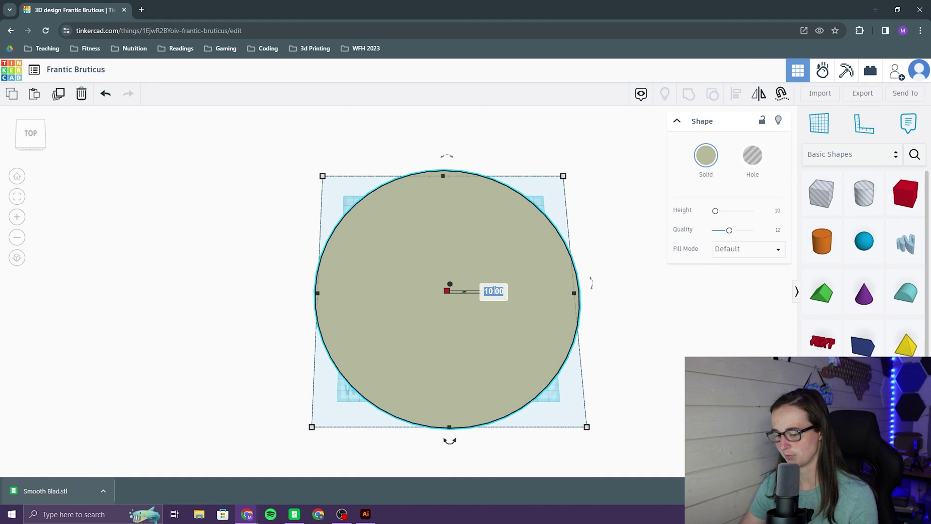
{"action": "type", "text": "4"}
{"action": "key", "text": "Return"}
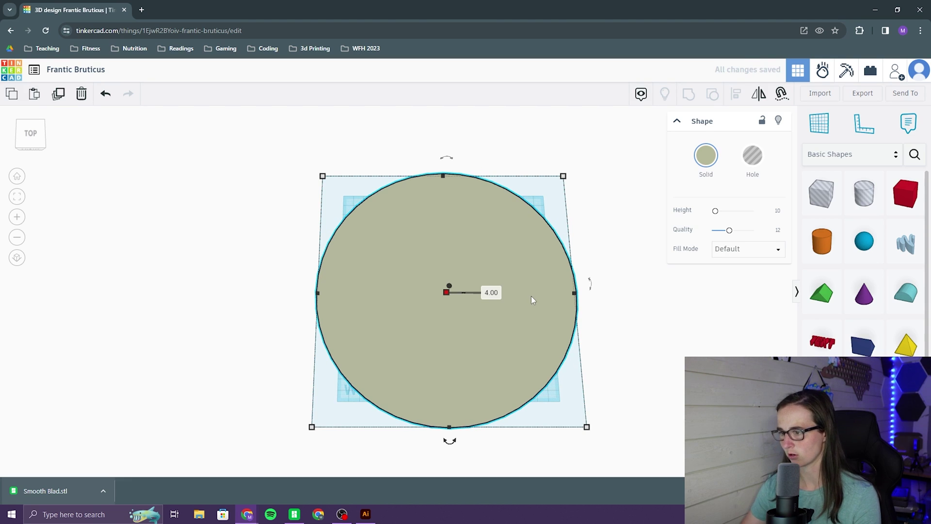
{"action": "left_click", "coordinate": [705, 155]}
{"action": "left_click", "coordinate": [663, 208]}
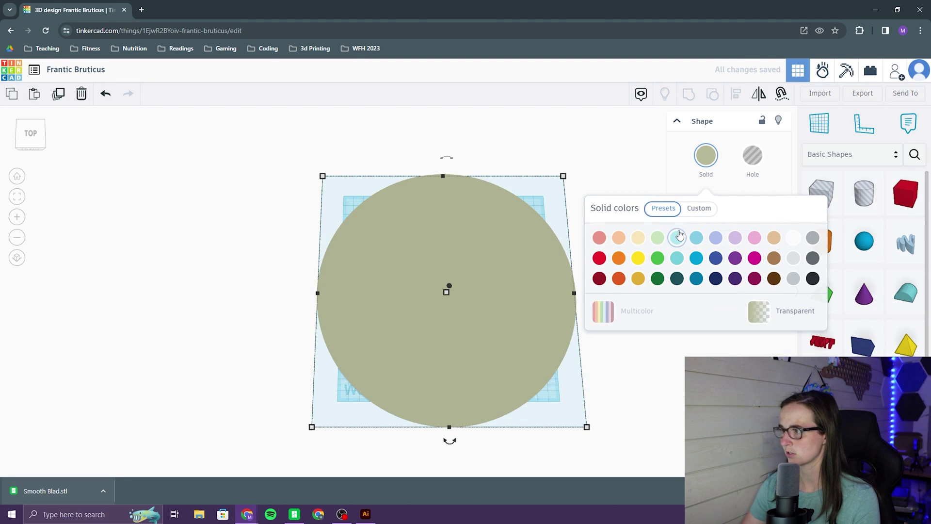
{"action": "left_click", "coordinate": [678, 238]}
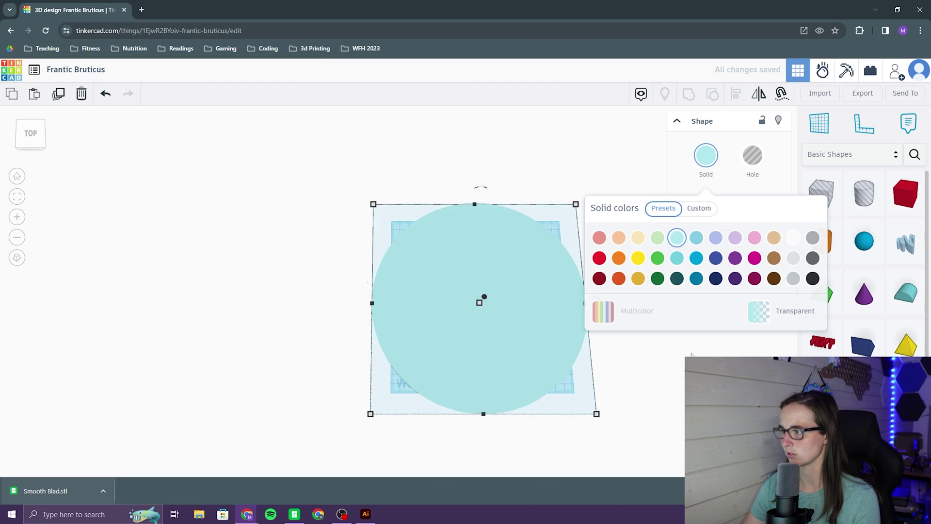
Import logoBlue.svg onto the workplane at 20% scale
{"action": "left_click", "coordinate": [820, 93]}
{"action": "left_click", "coordinate": [489, 265]}
{"action": "left_click", "coordinate": [327, 77]}
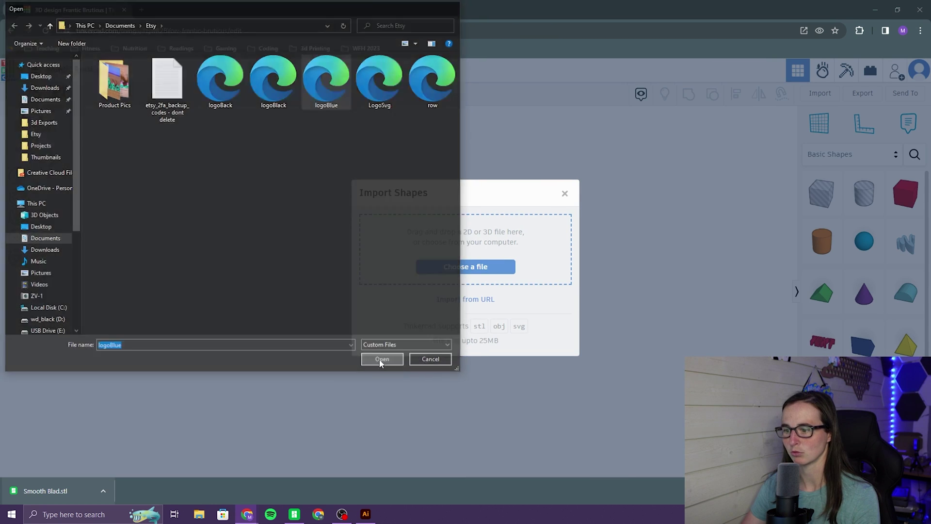
{"action": "left_click", "coordinate": [382, 359]}
{"action": "type", "text": "20"}
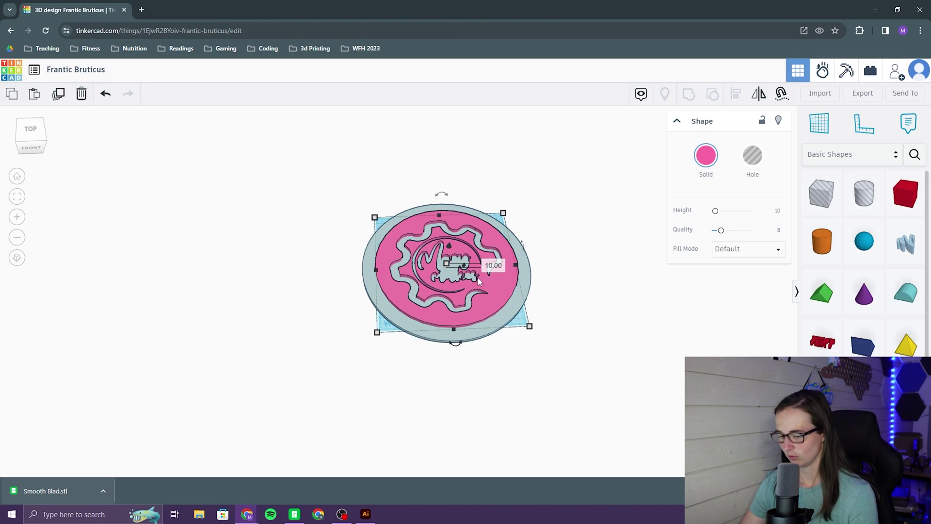
Lower the height of the logoBlue shape and raise its quality to the maximum
{"action": "left_click", "coordinate": [493, 265]}
{"action": "type", "text": "1"}
{"action": "key", "text": "Return"}
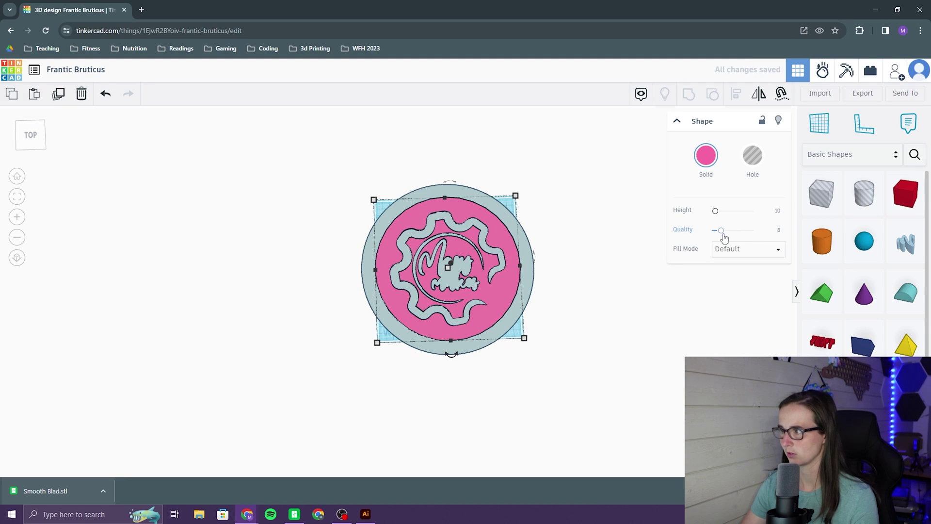
{"action": "left_click_drag", "start_coordinate": [721, 230], "coordinate": [782, 239]}
Recolour the logoBlue shape with the medium turquoise preset
{"action": "left_click", "coordinate": [706, 156]}
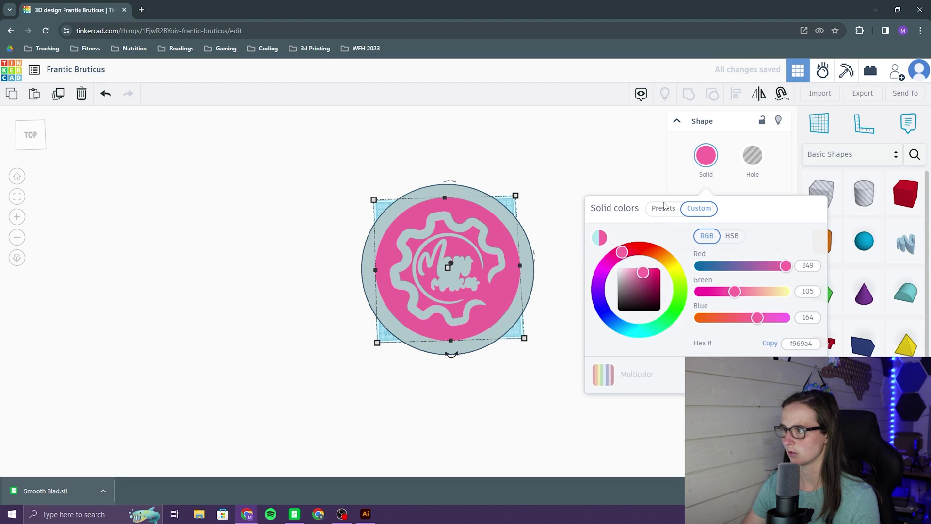
{"action": "left_click", "coordinate": [663, 208]}
{"action": "left_click", "coordinate": [677, 258]}
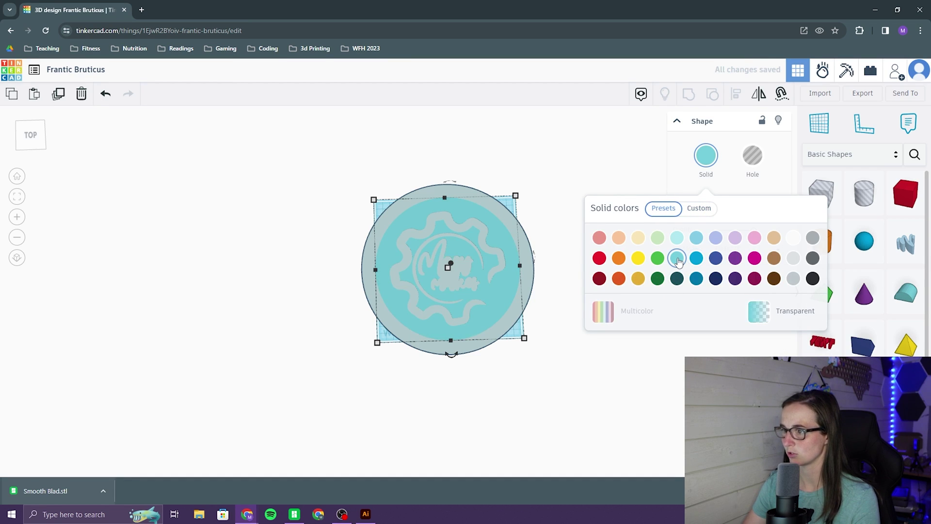
Give the logoBlue shape a custom blue colour and import logoBlack.svg onto the workplane at 20% scale
{"action": "left_click", "coordinate": [688, 208]}
{"action": "left_click", "coordinate": [819, 93]}
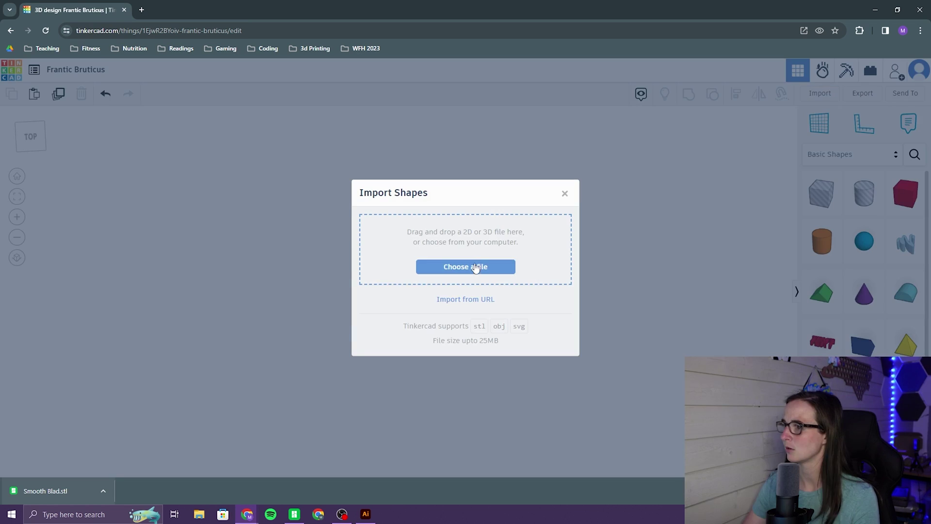
{"action": "left_click", "coordinate": [479, 268]}
{"action": "left_click", "coordinate": [380, 359]}
{"action": "type", "text": "20"}
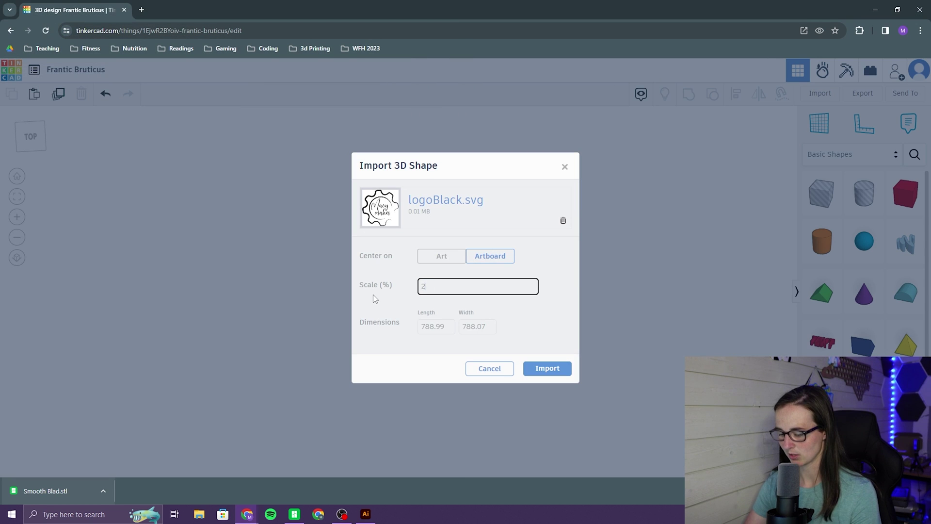
{"action": "left_click", "coordinate": [550, 370]}
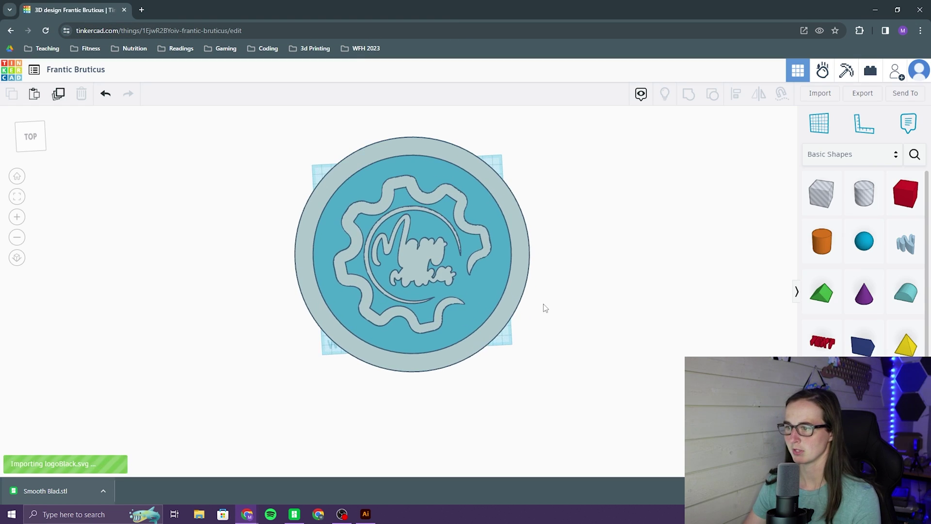
{"action": "right_click_drag", "start_coordinate": [537, 311], "coordinate": [509, 297]}
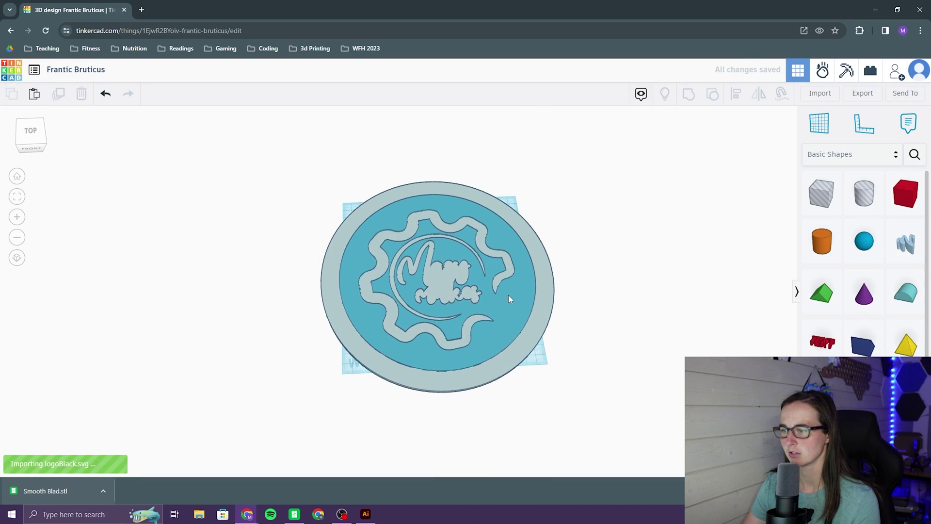
{"action": "left_click", "coordinate": [430, 297]}
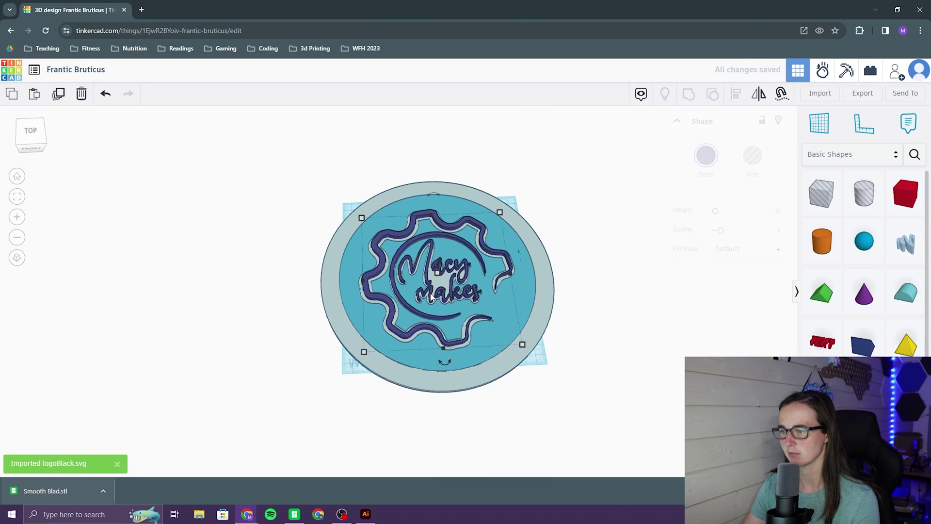
{"action": "right_click_drag", "start_coordinate": [490, 279], "coordinate": [506, 268]}
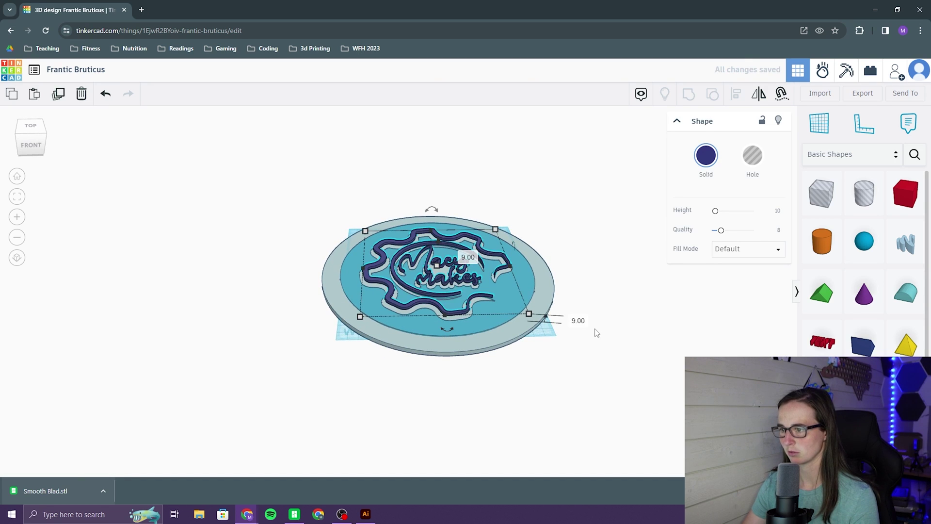
{"action": "right_click_drag", "start_coordinate": [596, 383], "coordinate": [578, 416]}
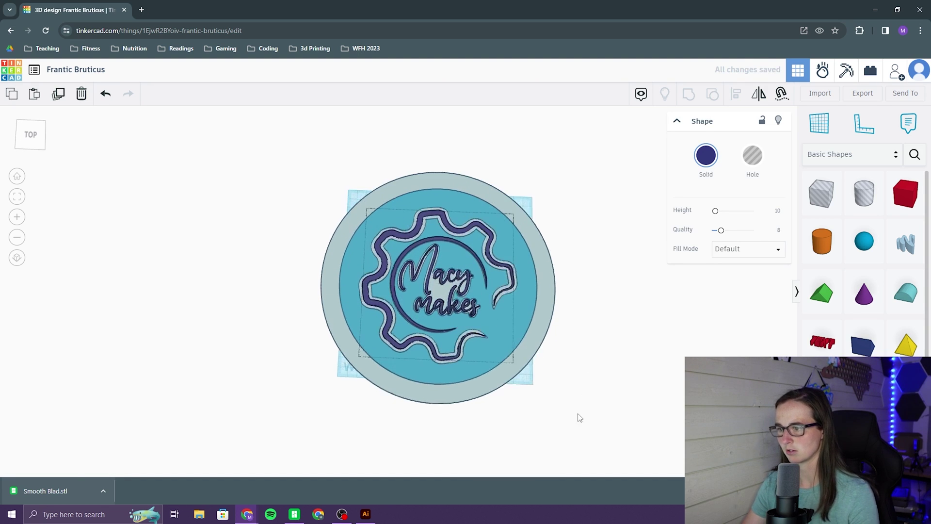
{"action": "key", "text": "Escape"}
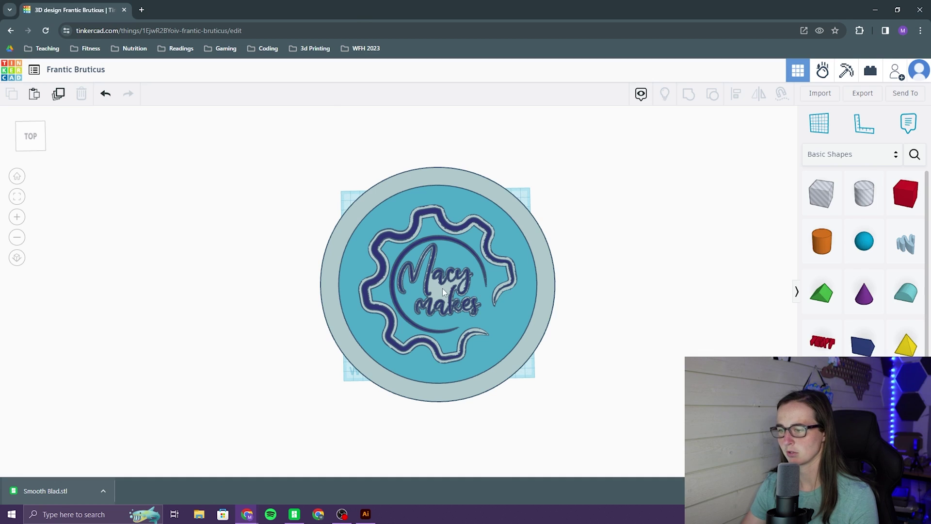
Switch to Illustrator and select all objects that share the blue compound path's fill colour
{"action": "key", "text": "alt+Tab"}
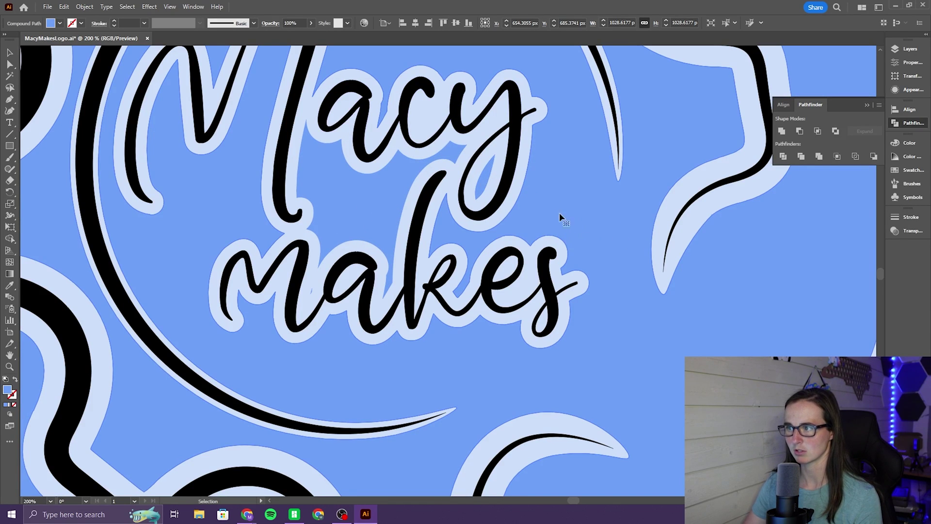
{"action": "scroll", "coordinate": [616, 208], "scroll_direction": "down", "scroll_amount": 4, "text": "alt"}
{"action": "scroll", "coordinate": [688, 257], "scroll_direction": "right", "scroll_amount": 3, "text": "ctrl"}
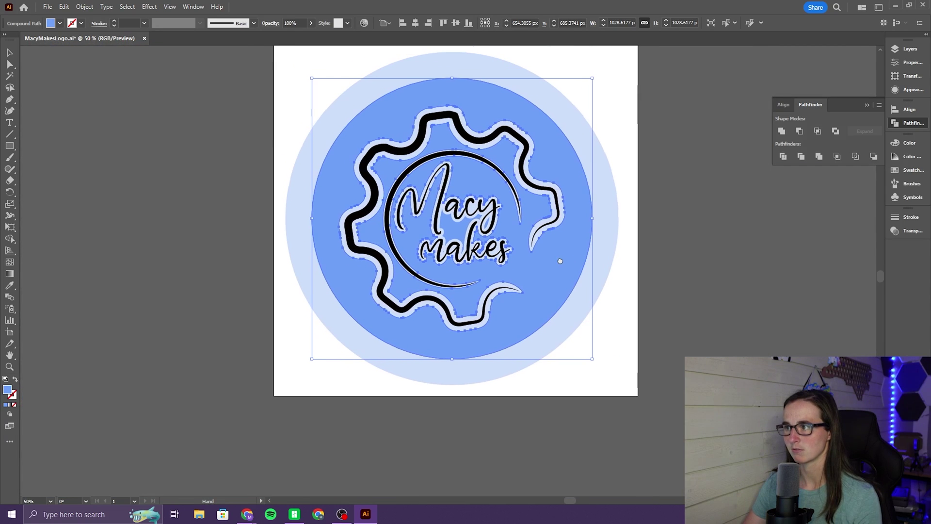
{"action": "left_click", "coordinate": [733, 22]}
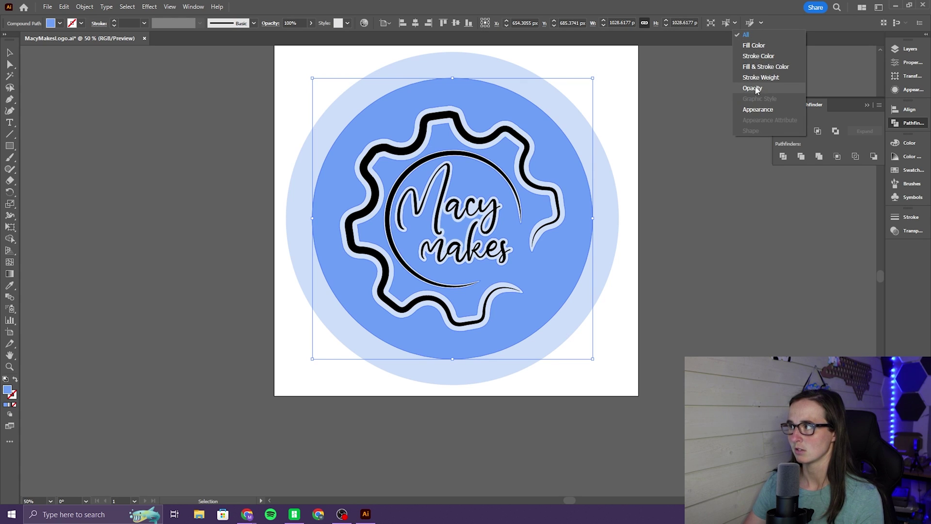
{"action": "left_click", "coordinate": [753, 45]}
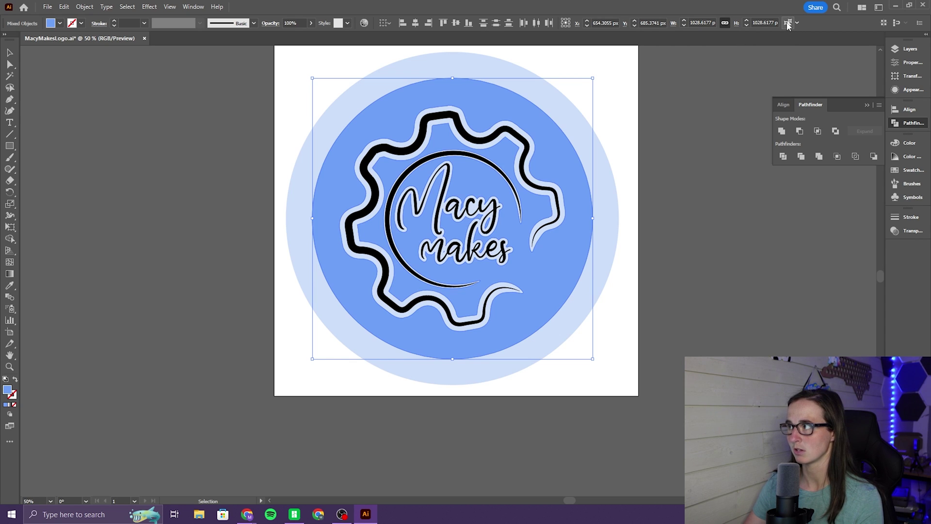
{"action": "left_click_drag", "start_coordinate": [575, 291], "coordinate": [799, 317]}
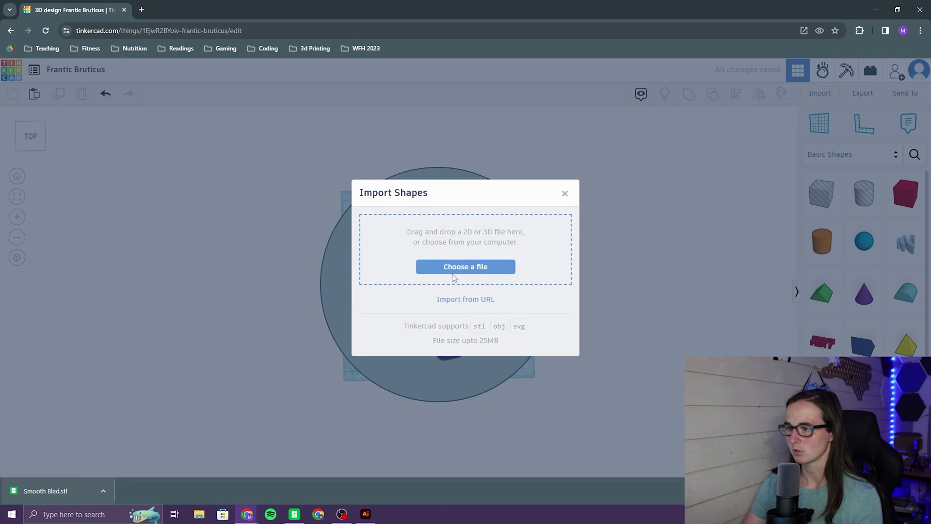
In Tinkercad, choose a file to import and give the blue layer the custom colour 31a2d4
{"action": "left_click", "coordinate": [452, 275]}
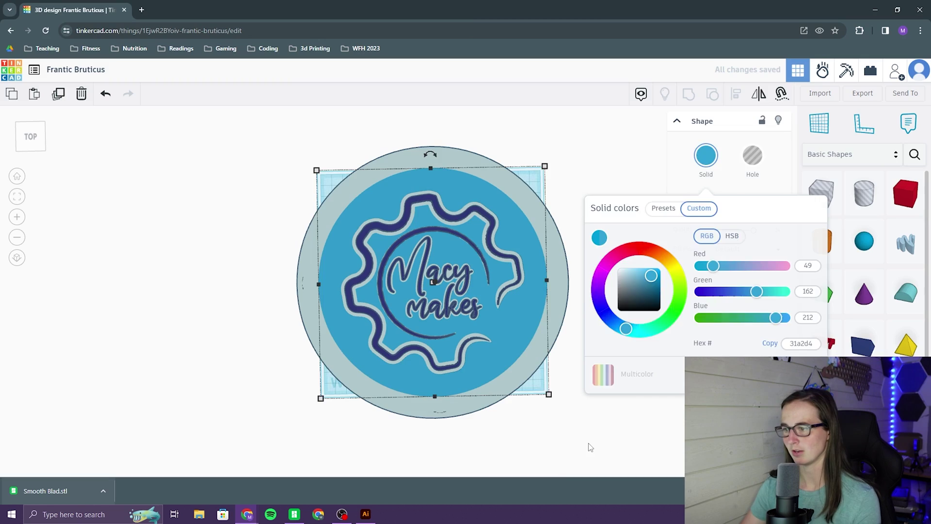
{"action": "left_click", "coordinate": [580, 349]}
{"action": "scroll", "coordinate": [521, 268], "scroll_direction": "up", "scroll_amount": 3}
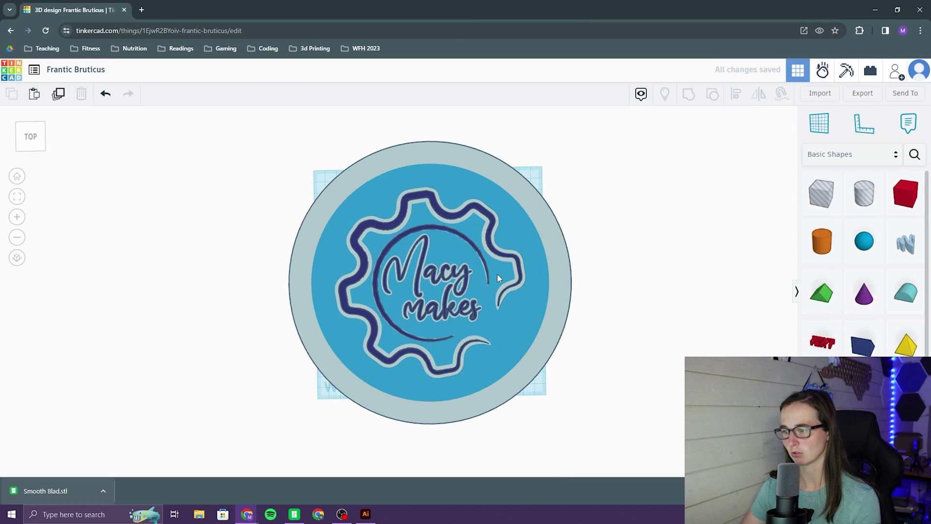
Recolour the gear and lettering shape black
{"action": "left_click", "coordinate": [521, 269]}
{"action": "left_click", "coordinate": [706, 156]}
{"action": "left_click", "coordinate": [700, 208]}
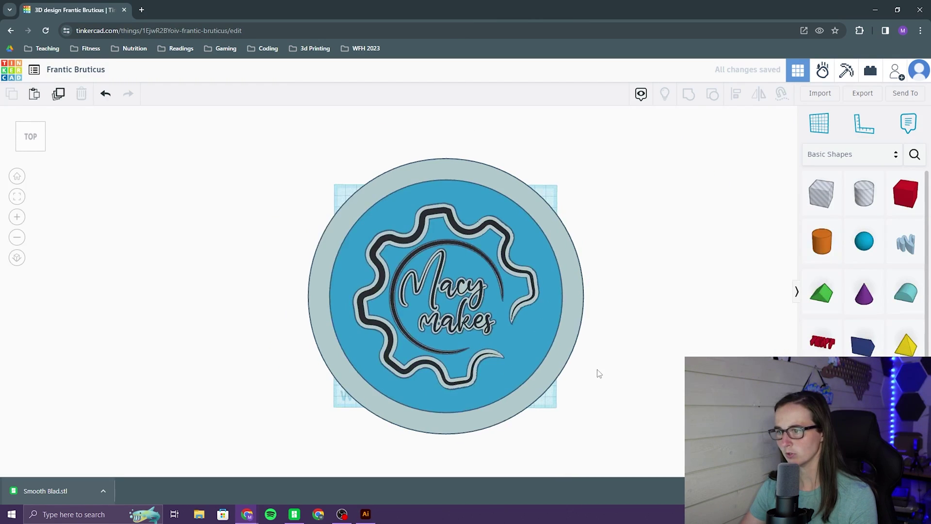
{"action": "scroll", "coordinate": [600, 373], "scroll_direction": "down", "scroll_amount": 1}
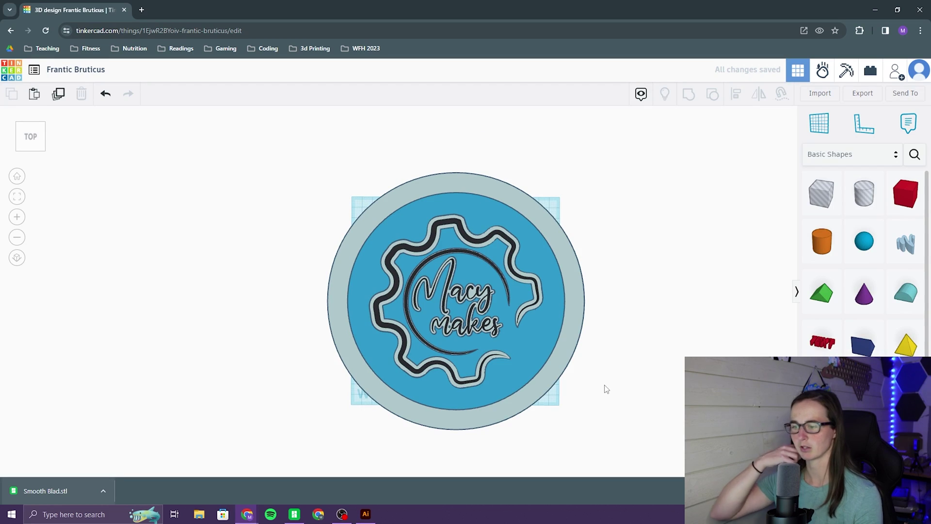
Place the saved bar from Your Creations beside the logo and build two barred slots into the backing disc's underside
{"action": "left_click", "coordinate": [863, 154]}
{"action": "left_click", "coordinate": [851, 151]}
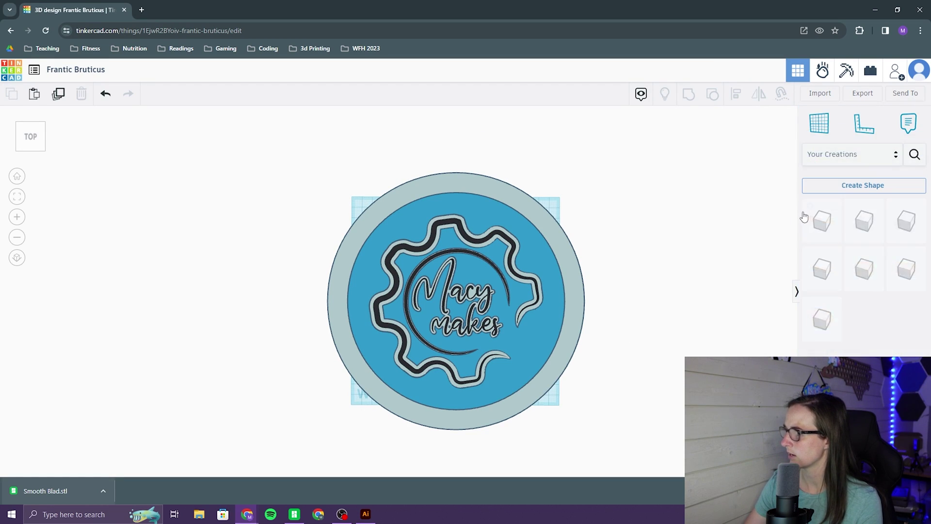
{"action": "left_click_drag", "start_coordinate": [822, 222], "coordinate": [649, 204]}
{"action": "right_click_drag", "start_coordinate": [653, 240], "coordinate": [434, 244]}
{"action": "left_click", "coordinate": [435, 243]}
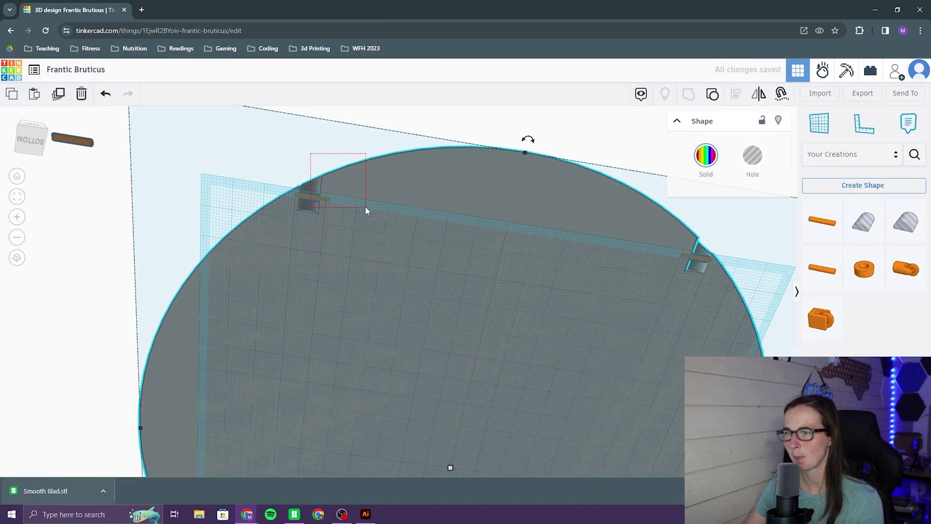
Examine the slots in the backing disc from below, from the side and from above
{"action": "left_click_drag", "start_coordinate": [365, 210], "coordinate": [365, 210]}
{"action": "right_click_drag", "start_coordinate": [366, 210], "coordinate": [214, 211]}
{"action": "right_click_drag", "start_coordinate": [265, 322], "coordinate": [324, 387]}
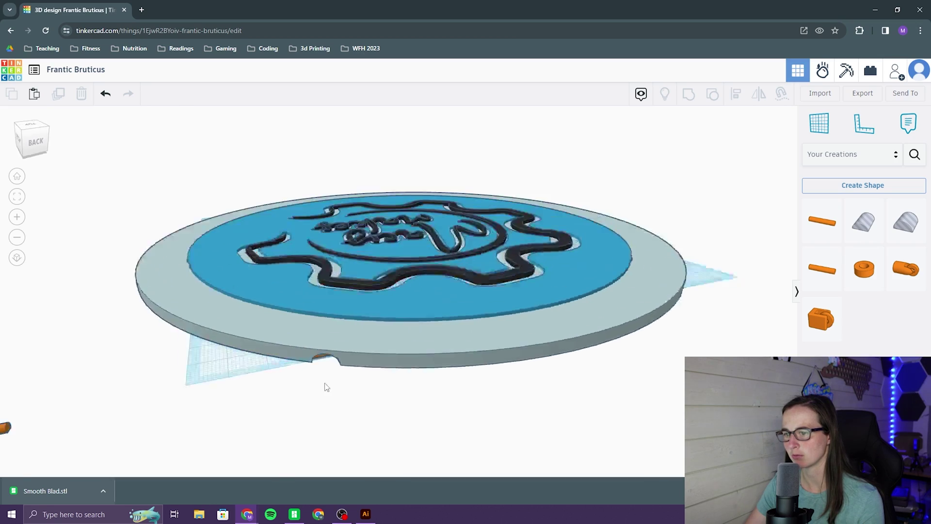
{"action": "scroll", "coordinate": [622, 409], "scroll_direction": "up", "scroll_amount": 5}
{"action": "scroll", "coordinate": [536, 322], "scroll_direction": "down", "scroll_amount": 5}
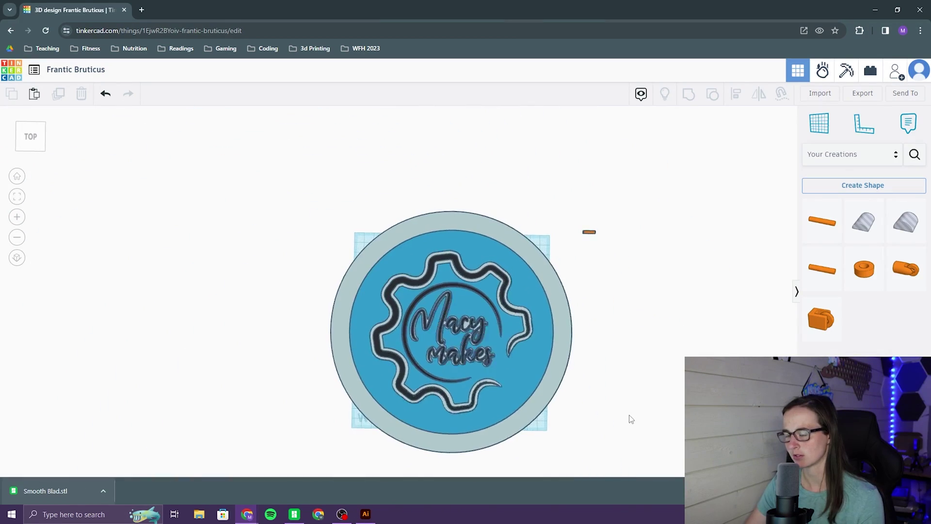
{"action": "scroll", "coordinate": [595, 335], "scroll_direction": "down", "scroll_amount": 1}
{"action": "middle_click_drag", "start_coordinate": [630, 318], "coordinate": [522, 272]}
Switch to Bambu Studio and start a new project
{"action": "key", "text": "alt+Tab"}
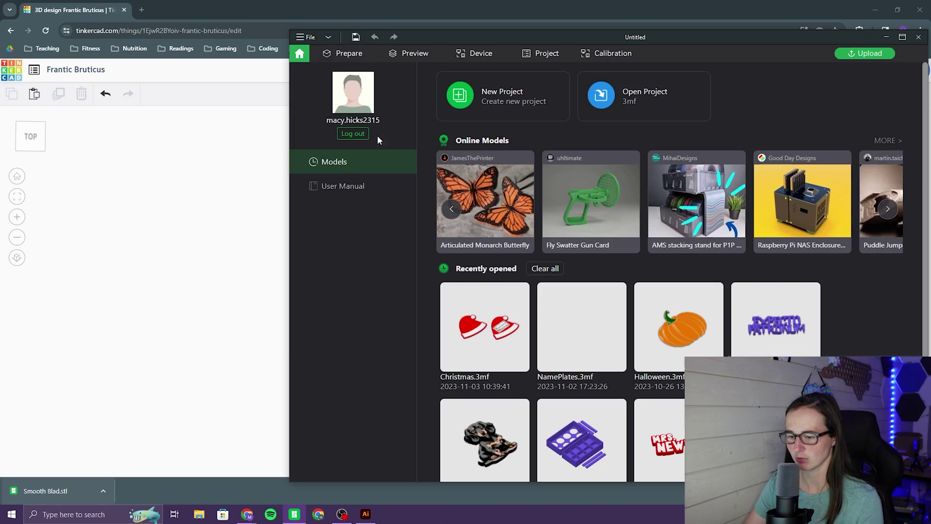
{"action": "left_click", "coordinate": [510, 97]}
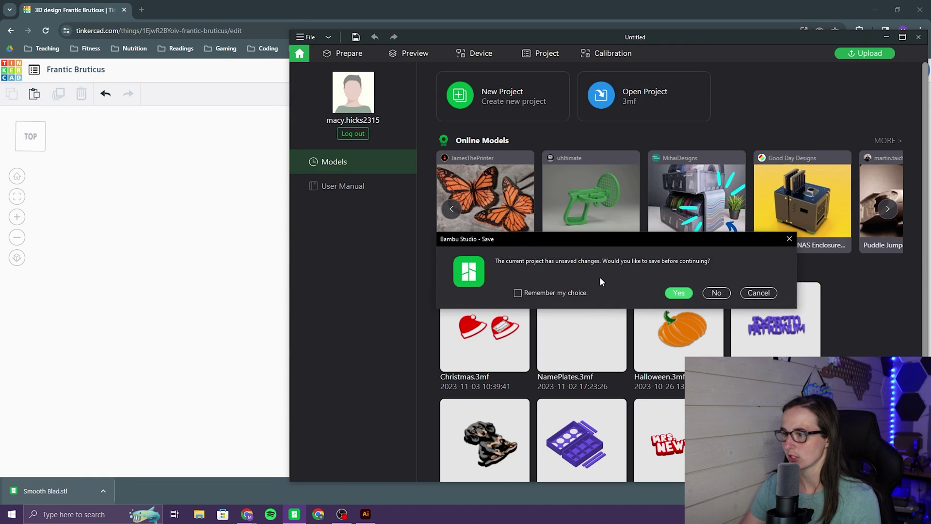
Return to Tinkercad and export the backing disc, blue layer and black lettering layer as separate STL files
{"action": "key", "text": "alt+Tab"}
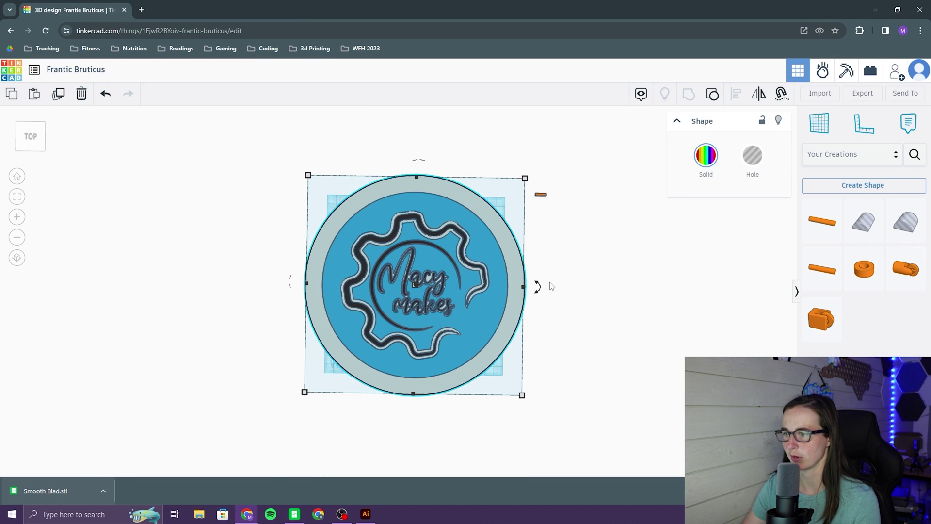
{"action": "left_click", "coordinate": [862, 94]}
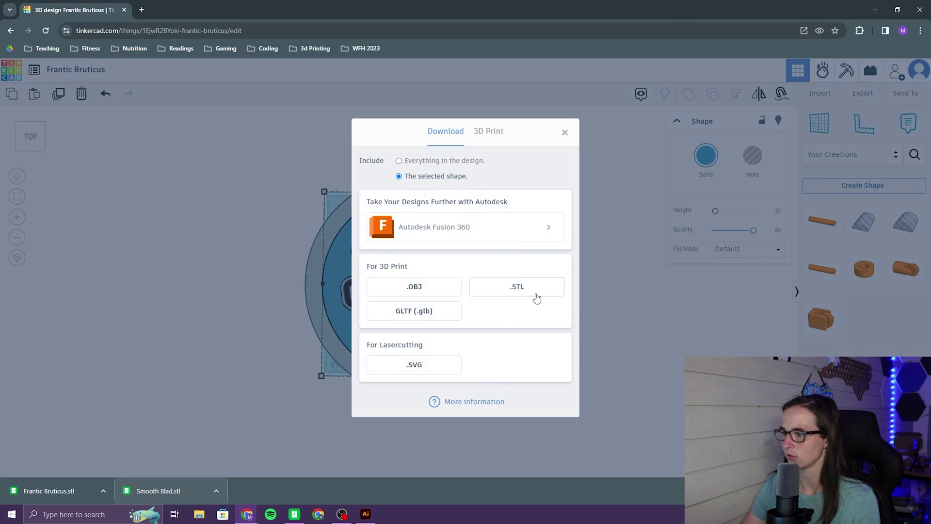
{"action": "left_click", "coordinate": [536, 298]}
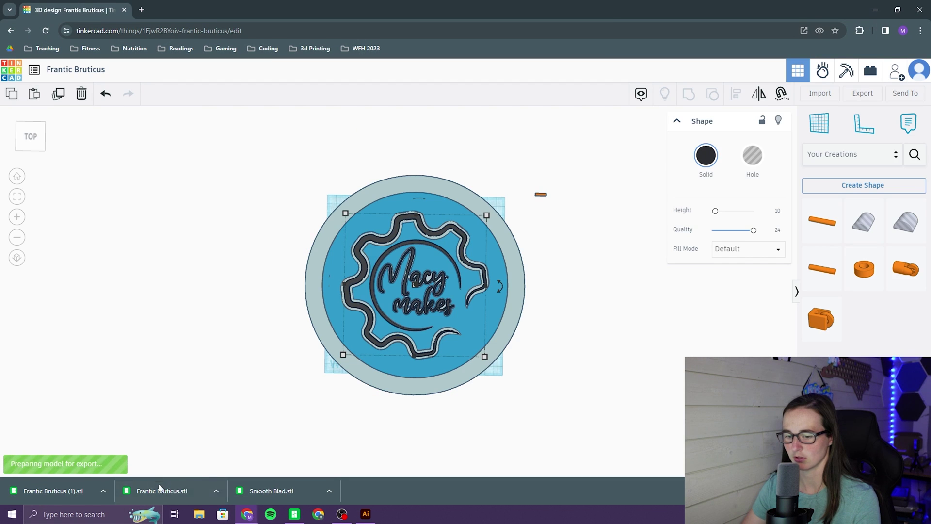
Load Frantic Bruticus.stl onto the Bambu Studio plate and add Frantic Bruticus (1).stl as a part of it
{"action": "left_click_drag", "start_coordinate": [169, 487], "coordinate": [632, 285]}
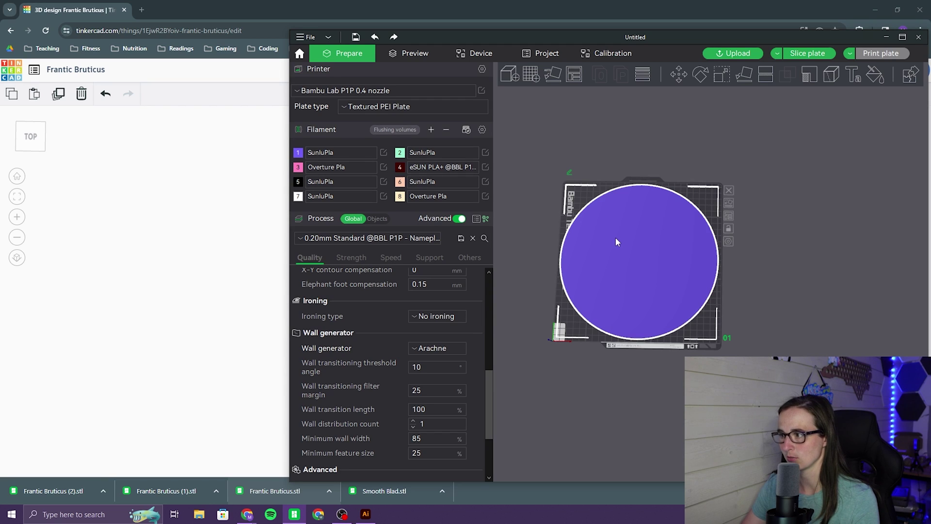
{"action": "scroll", "coordinate": [595, 271], "scroll_direction": "up", "scroll_amount": 2}
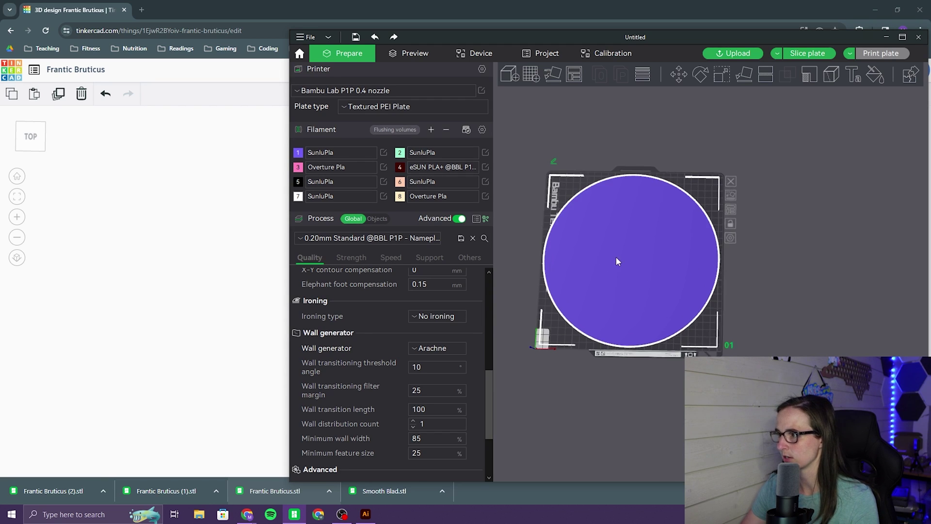
{"action": "right_click", "coordinate": [628, 270]}
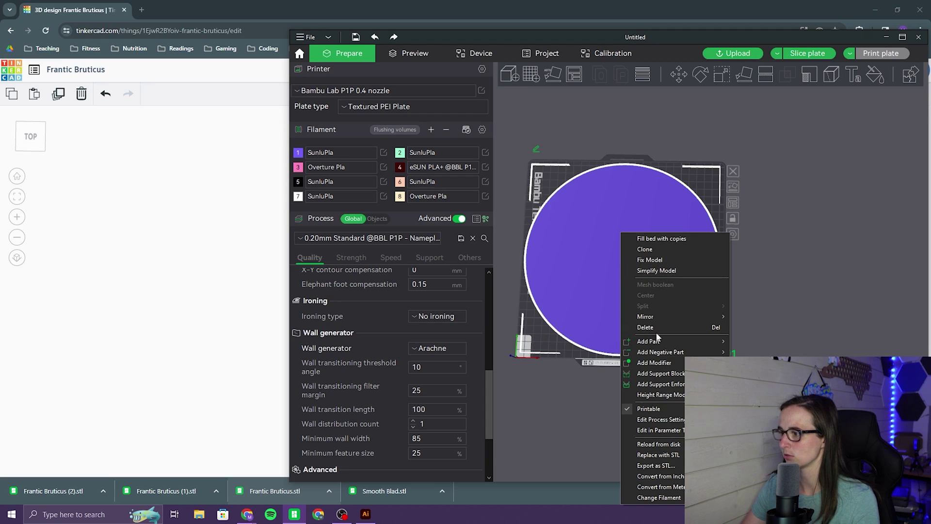
{"action": "mouse_move", "coordinate": [679, 341]}
{"action": "left_click", "coordinate": [754, 341]}
{"action": "left_click", "coordinate": [669, 275]}
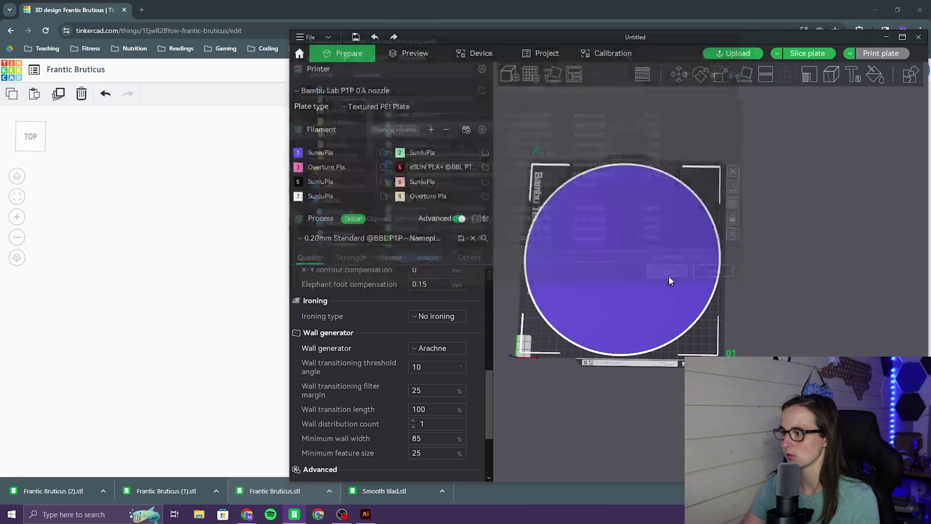
Set the Z position of the Frantic Bruticus (1).stl part to 2.5 mm
{"action": "left_click", "coordinate": [349, 257]}
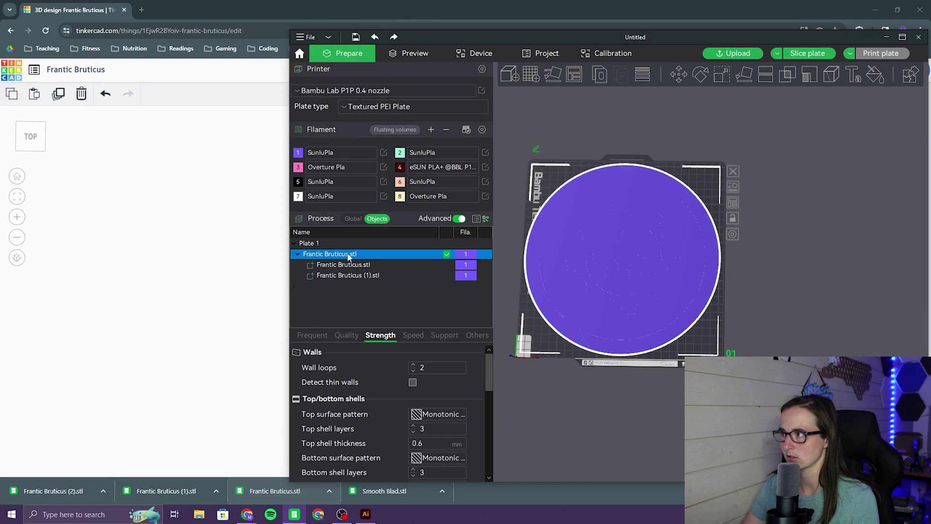
{"action": "left_click", "coordinate": [721, 75]}
{"action": "left_click", "coordinate": [678, 75]}
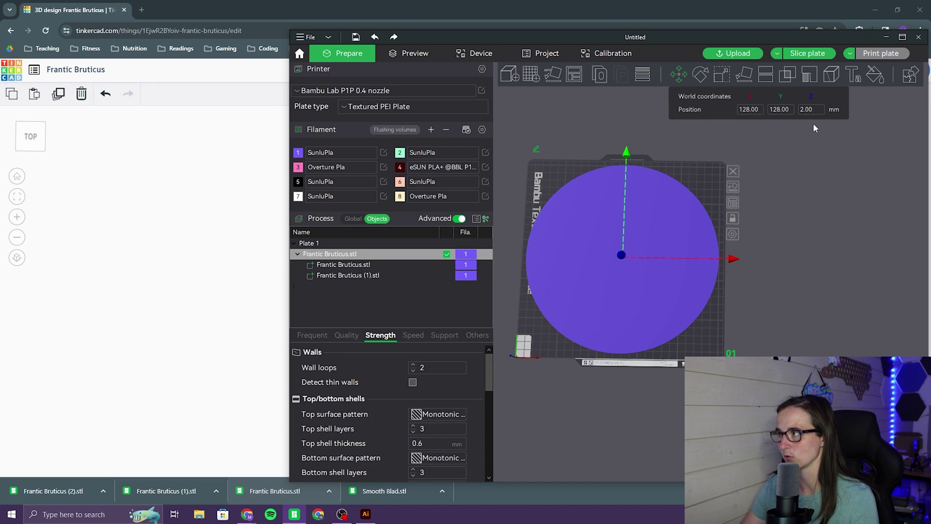
{"action": "key", "text": "Return"}
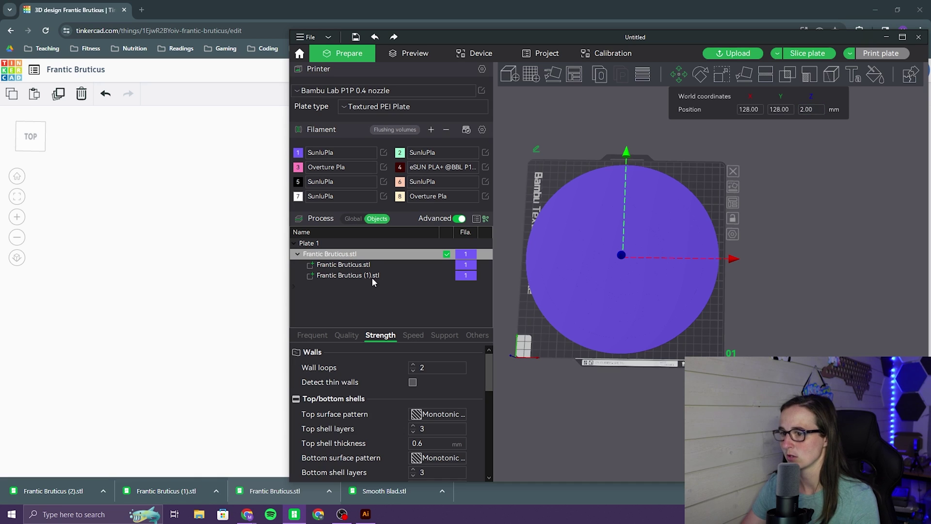
{"action": "left_click", "coordinate": [381, 276]}
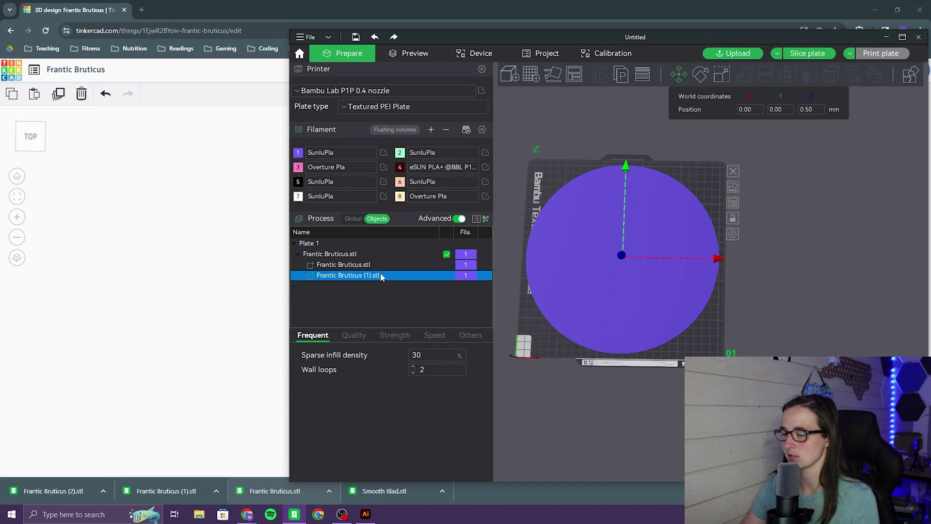
{"action": "left_click", "coordinate": [811, 109]}
{"action": "type", "text": "2"}
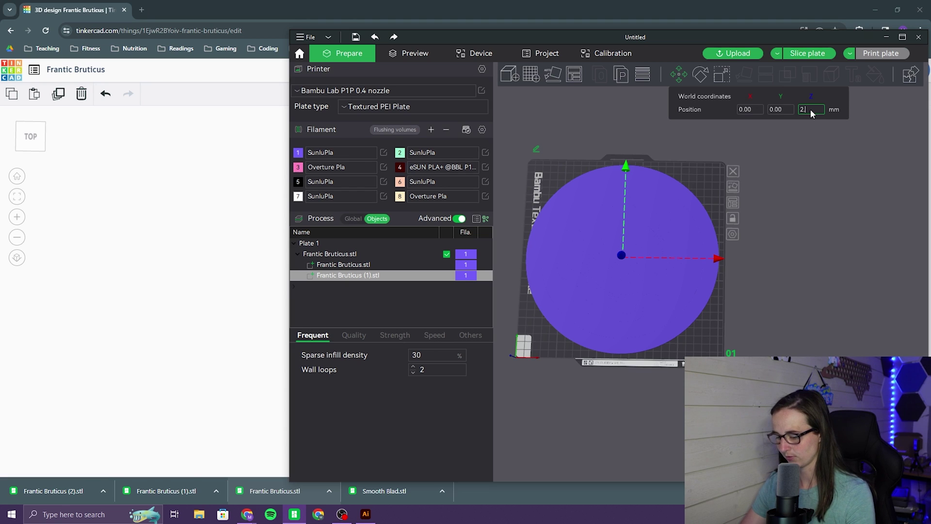
{"action": "type", "text": ".5"}
Assign filament 2 to Frantic Bruticus (1).stl and change that filament's colour to pure blue
{"action": "right_click", "coordinate": [461, 275]}
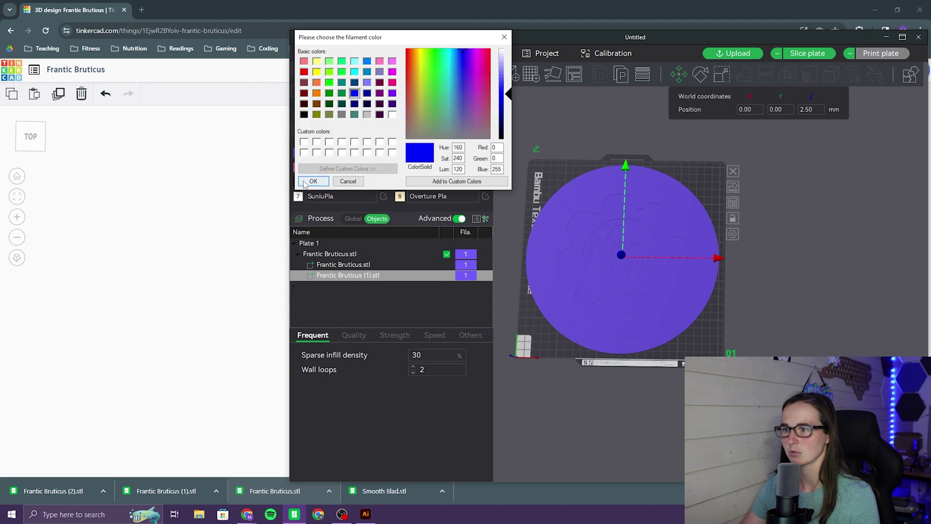
{"action": "left_click", "coordinate": [547, 181]}
{"action": "left_click_drag", "start_coordinate": [547, 180], "coordinate": [546, 174]}
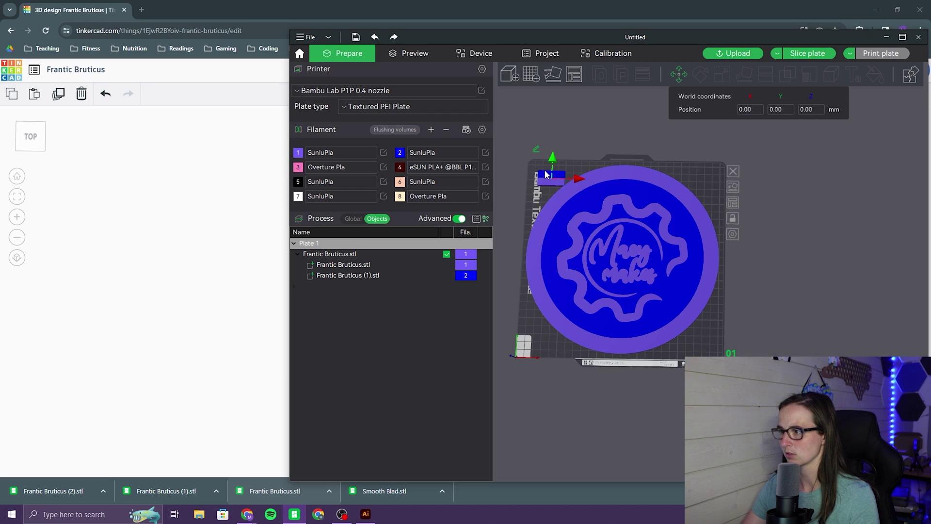
Load Frantic Bruticus (2).stl as another part of the disc object
{"action": "right_click", "coordinate": [621, 224]}
{"action": "mouse_move", "coordinate": [671, 332]}
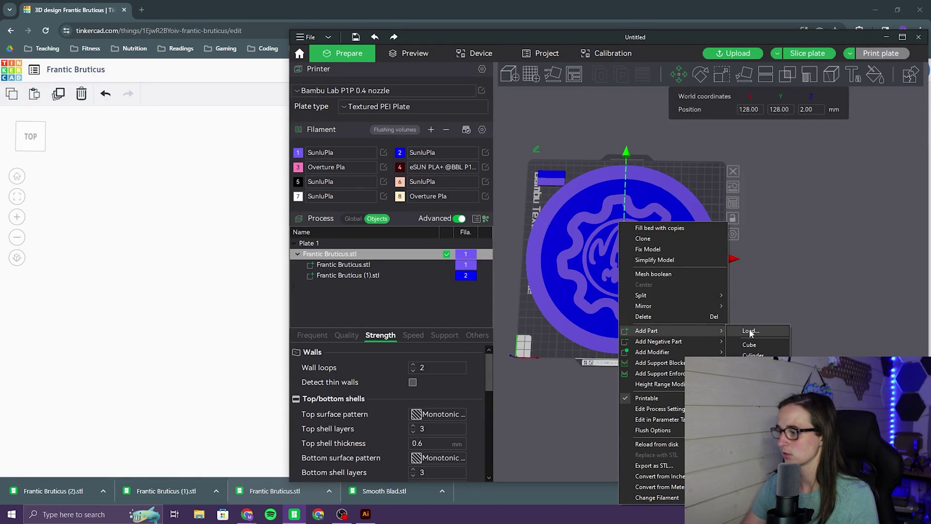
{"action": "left_click", "coordinate": [750, 331]}
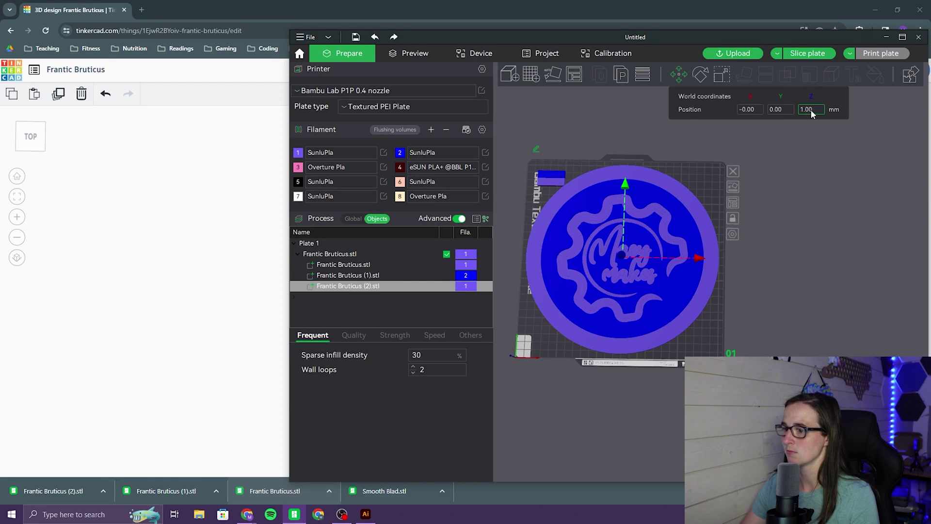
Set the Z position of the Frantic Bruticus (2).stl part to 3 mm
{"action": "key", "text": "Return"}
{"action": "left_click", "coordinate": [392, 289]}
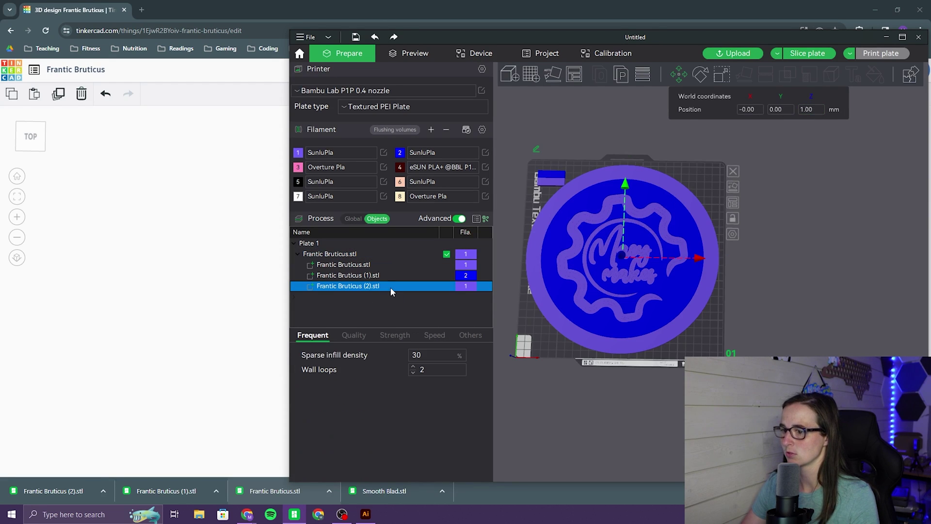
{"action": "left_click", "coordinate": [803, 109]}
{"action": "key", "text": "BackSpace"}
{"action": "type", "text": "3"}
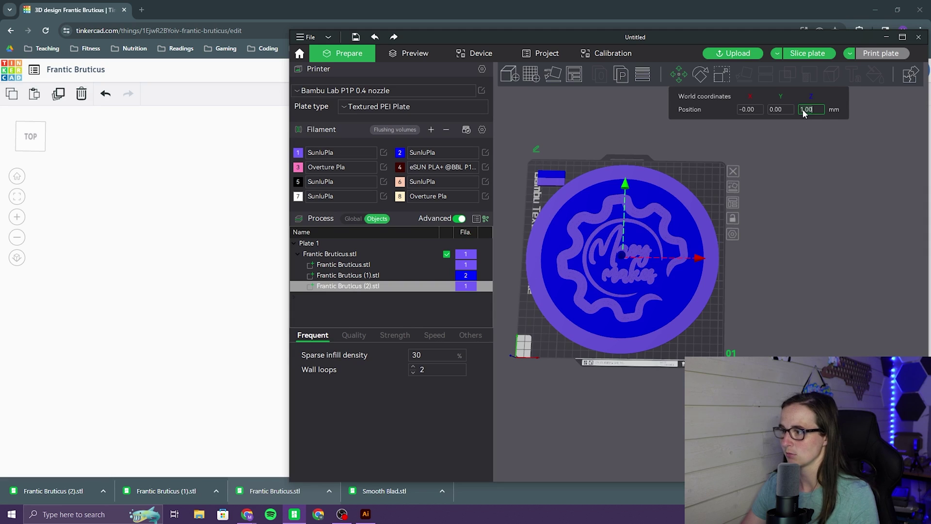
Change the filament of the Frantic Bruticus (2).stl lettering part to black Filament 5
{"action": "right_click", "coordinate": [457, 287]}
{"action": "mouse_move", "coordinate": [513, 427]}
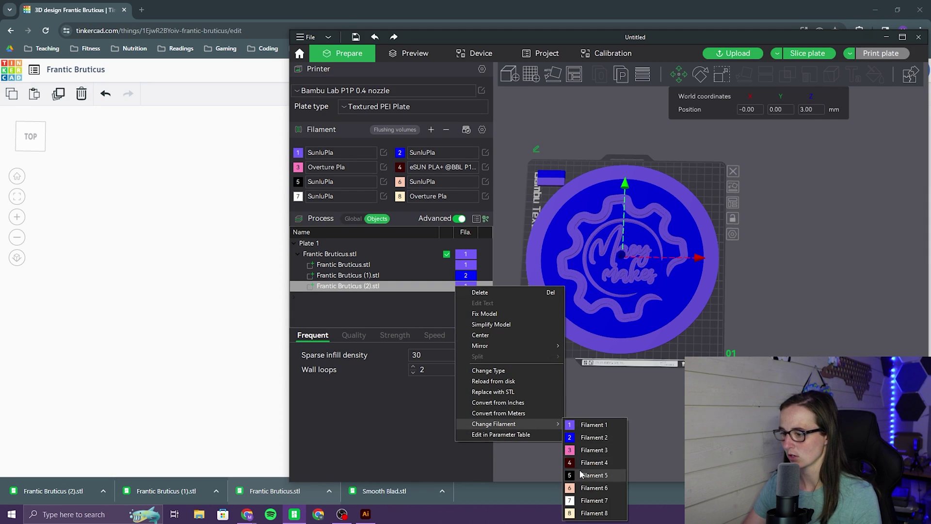
{"action": "left_click", "coordinate": [592, 475]}
Change the filament of the Frantic Bruticus.stl backing disc part to white Filament 7
{"action": "left_click", "coordinate": [430, 263]}
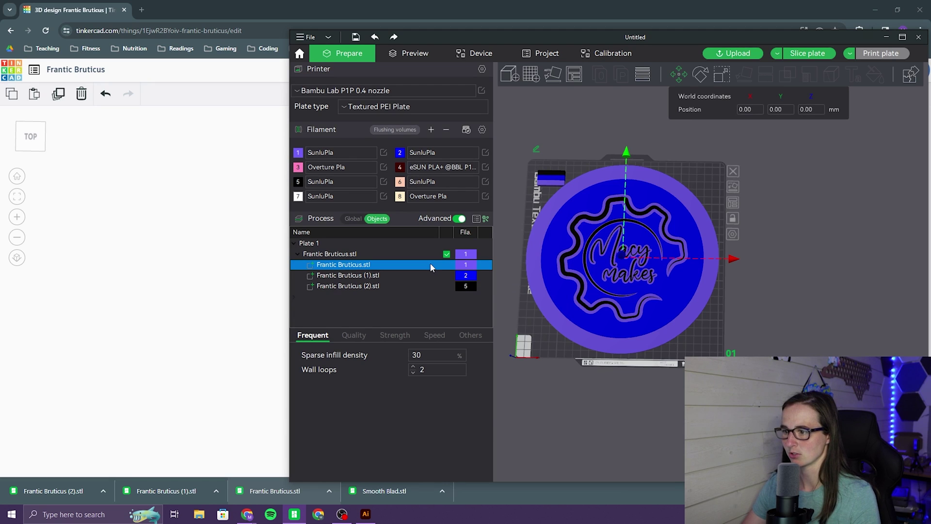
{"action": "right_click", "coordinate": [429, 263]}
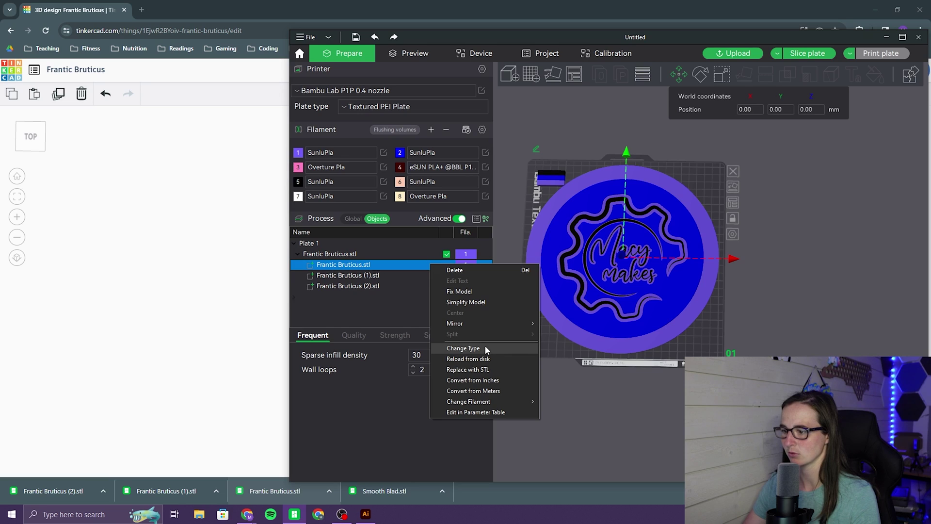
{"action": "mouse_move", "coordinate": [485, 401]}
{"action": "left_click", "coordinate": [592, 468]}
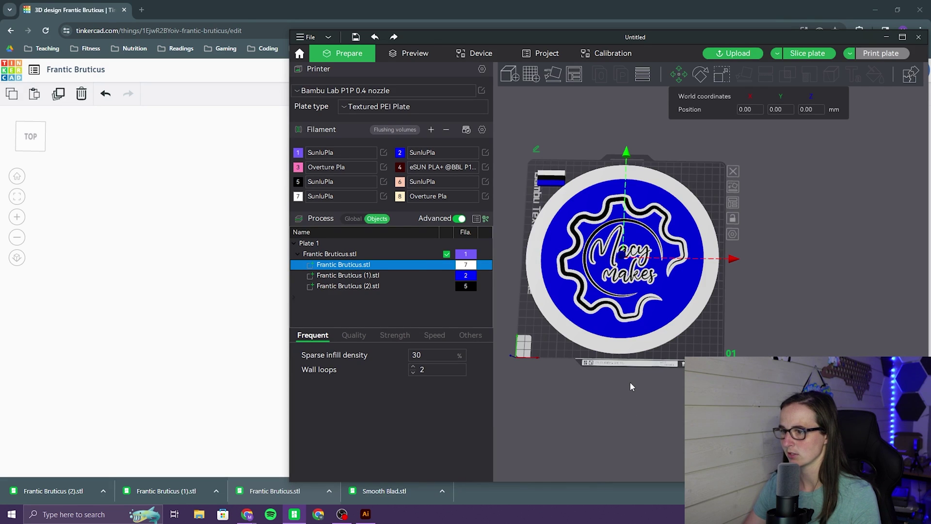
Recolour filament 2 to a softer medium blue and filament 6 to light blue, with filament 6 assigned to the backing disc part
{"action": "left_click", "coordinate": [582, 321]}
{"action": "left_click", "coordinate": [401, 153]}
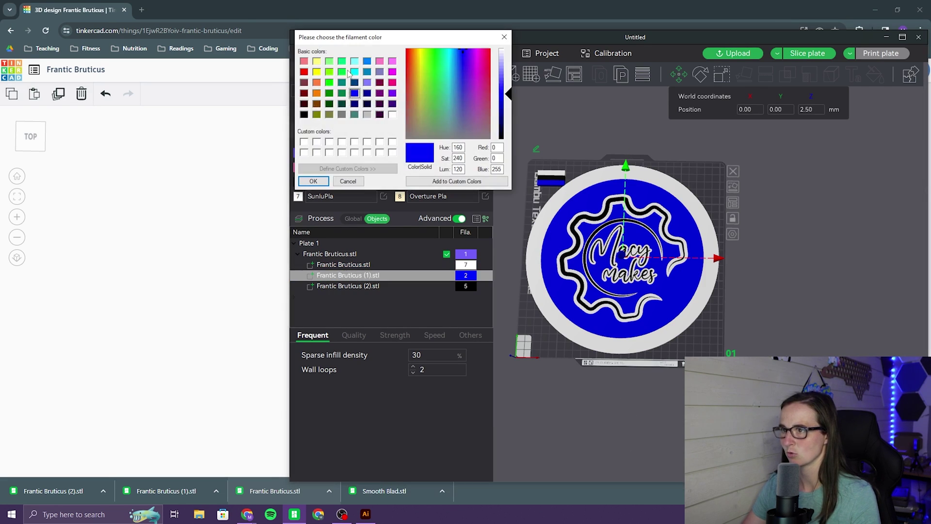
{"action": "left_click", "coordinate": [367, 61]}
{"action": "key", "text": "Return"}
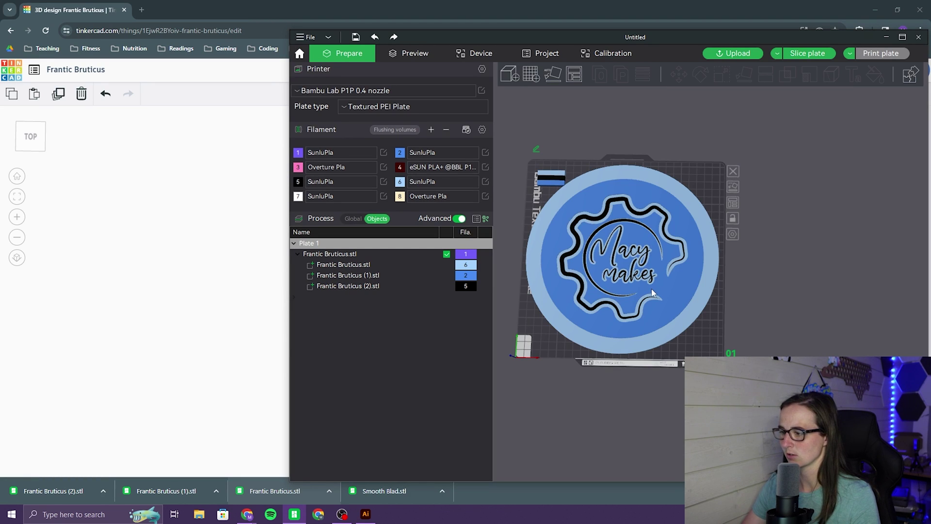
Scale the whole logo object down uniformly to about 236 mm in diameter
{"action": "left_click", "coordinate": [651, 288]}
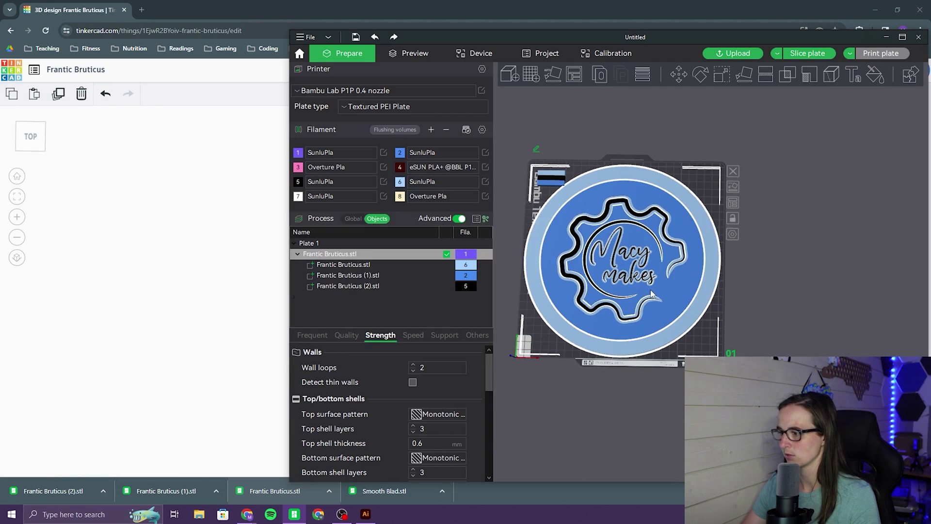
{"action": "left_click", "coordinate": [723, 75]}
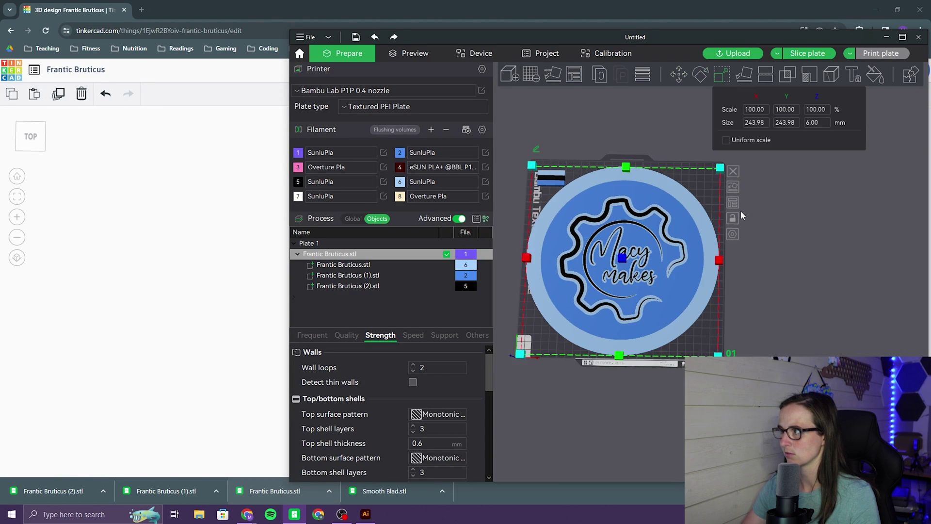
{"action": "left_click", "coordinate": [726, 140]}
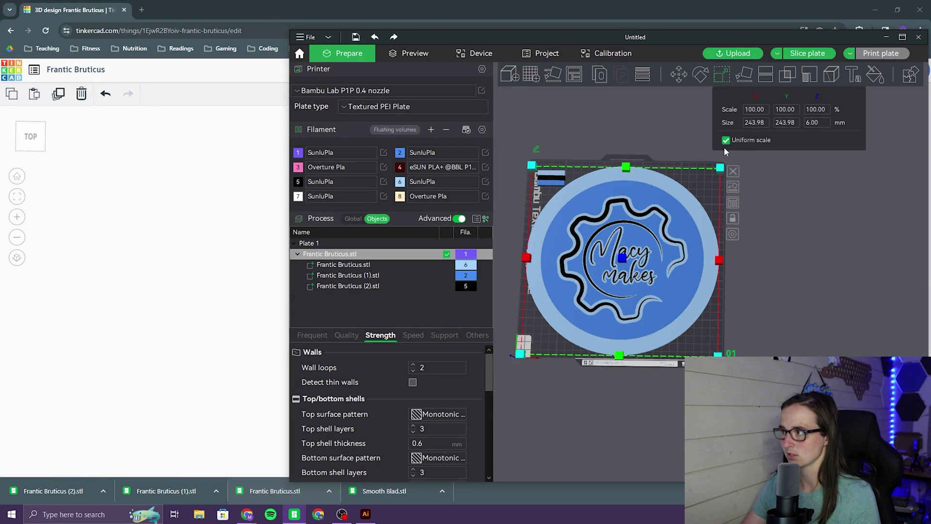
{"action": "left_click_drag", "start_coordinate": [670, 314], "coordinate": [674, 317]}
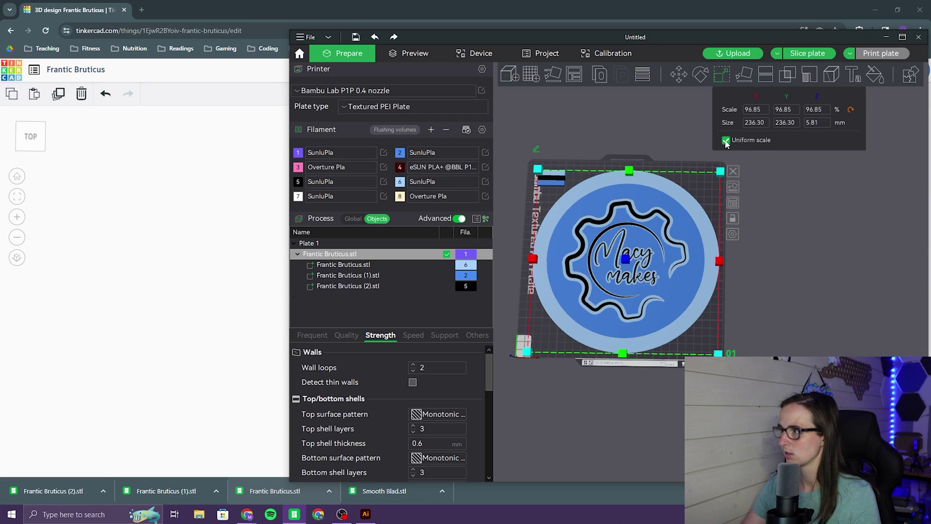
Turn off uniform scaling and set only the logo object's Z size to 6 mm
{"action": "double_click", "coordinate": [813, 123]}
{"action": "type", "text": "6"}
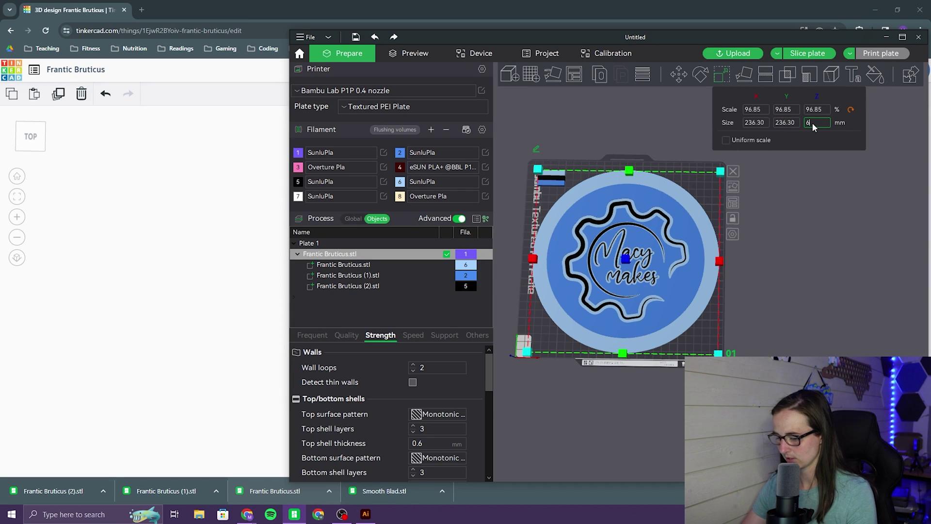
{"action": "key", "text": "Return"}
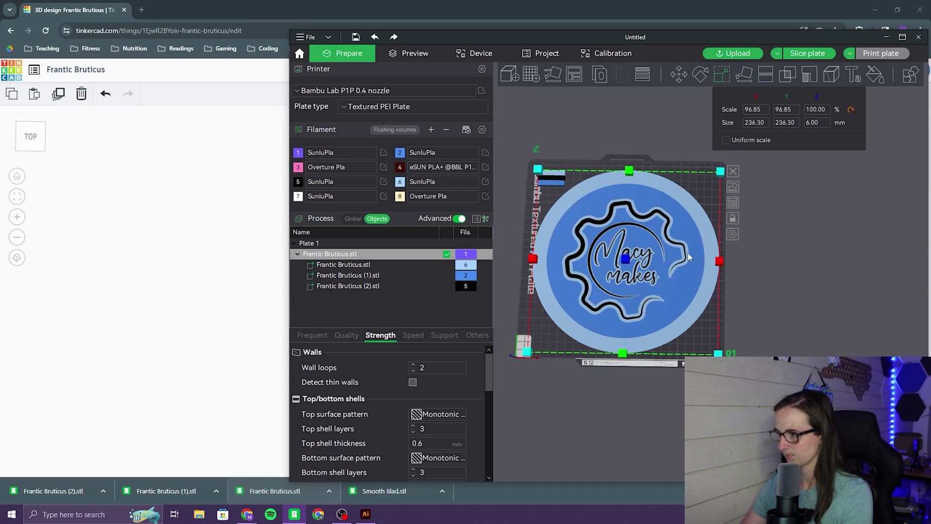
{"action": "left_click", "coordinate": [700, 340]}
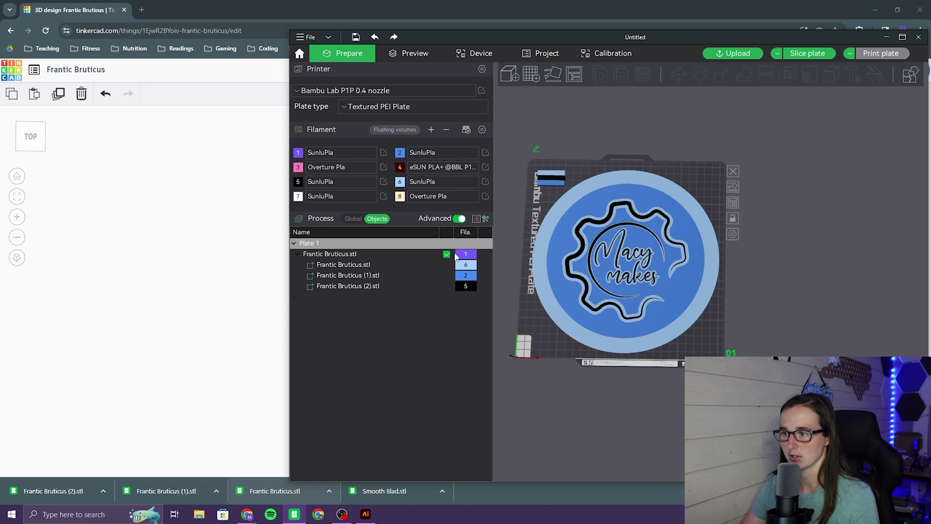
Check the logo object's sparse infill and quality settings, and slice the plate
{"action": "left_click", "coordinate": [384, 254]}
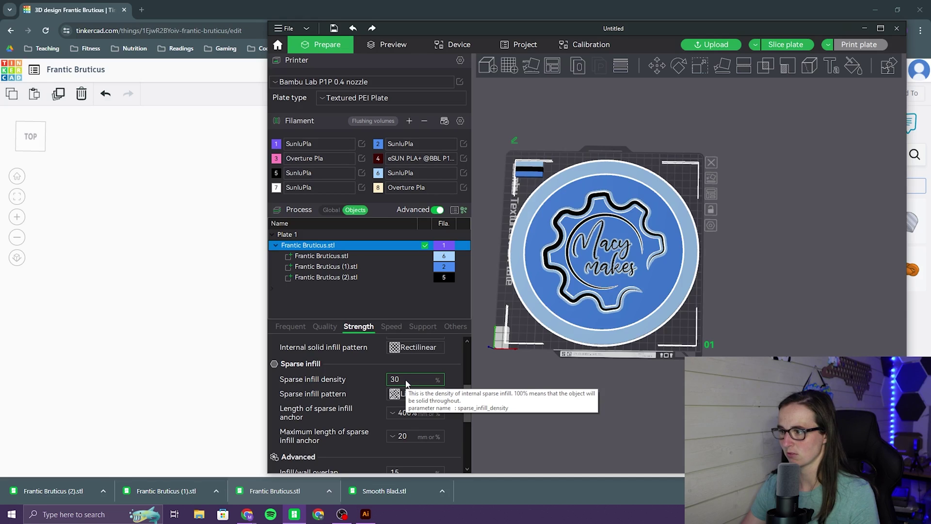
{"action": "scroll", "coordinate": [359, 388], "scroll_direction": "up", "scroll_amount": 5}
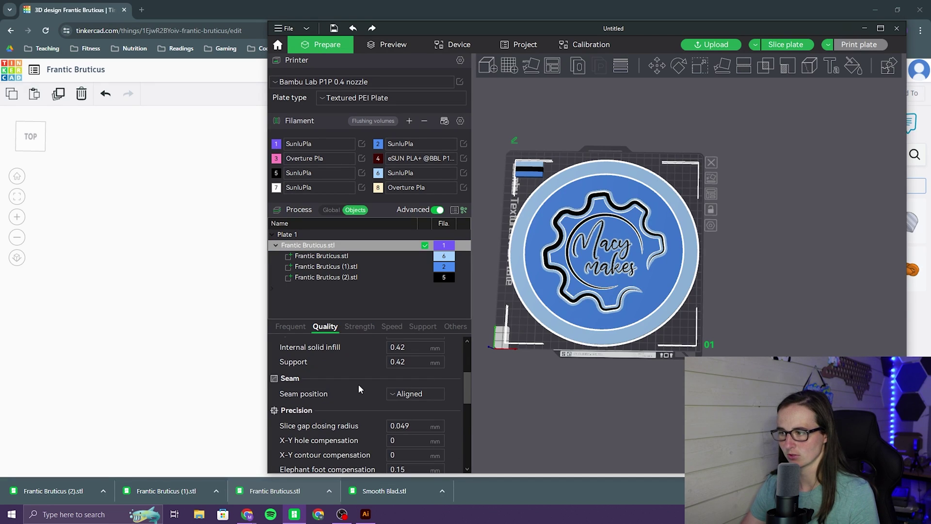
{"action": "scroll", "coordinate": [359, 388], "scroll_direction": "down", "scroll_amount": 5}
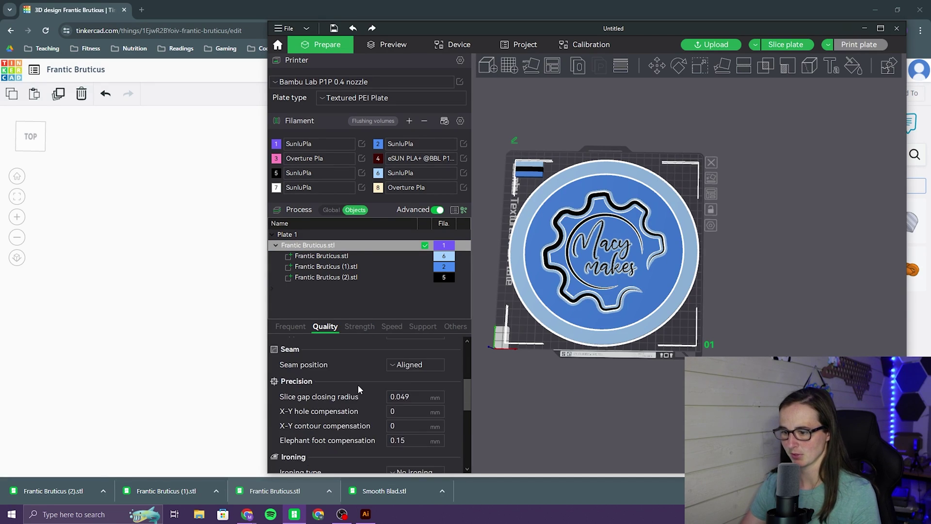
{"action": "scroll", "coordinate": [357, 384], "scroll_direction": "up", "scroll_amount": 8}
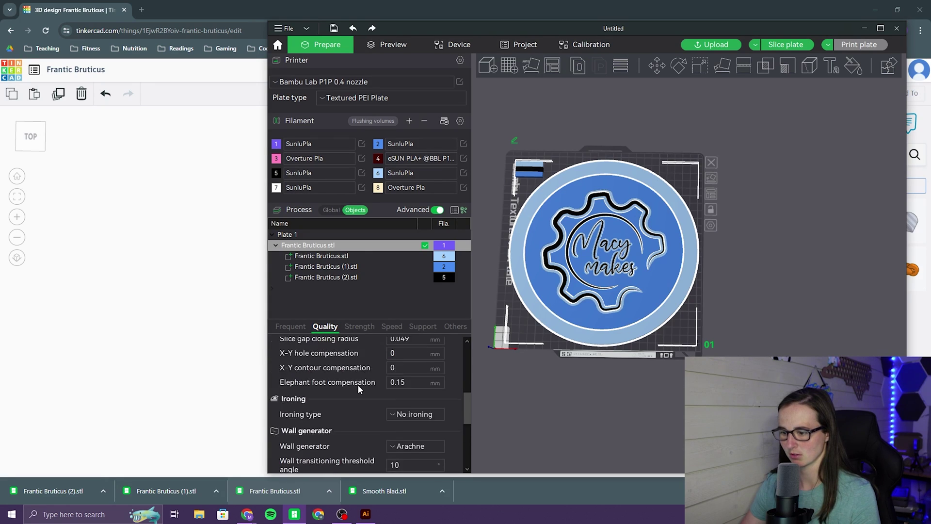
{"action": "left_click", "coordinate": [785, 44]}
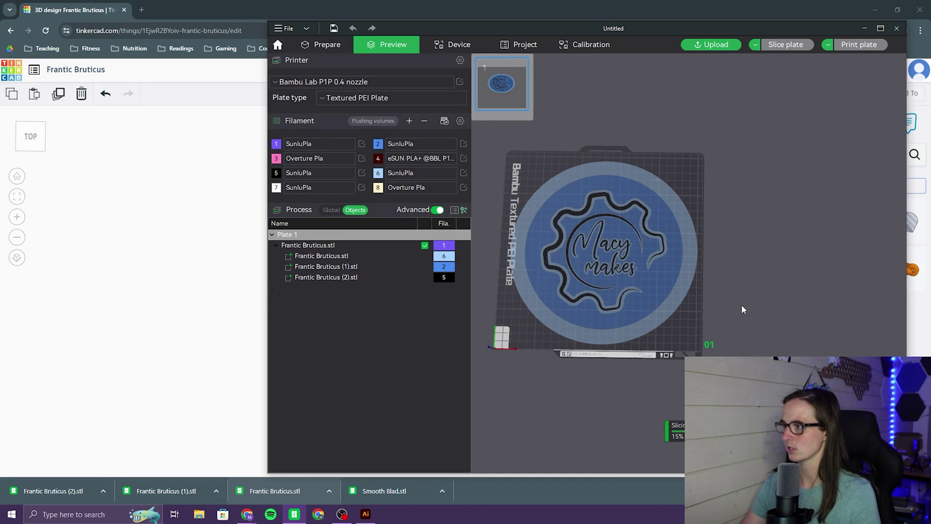